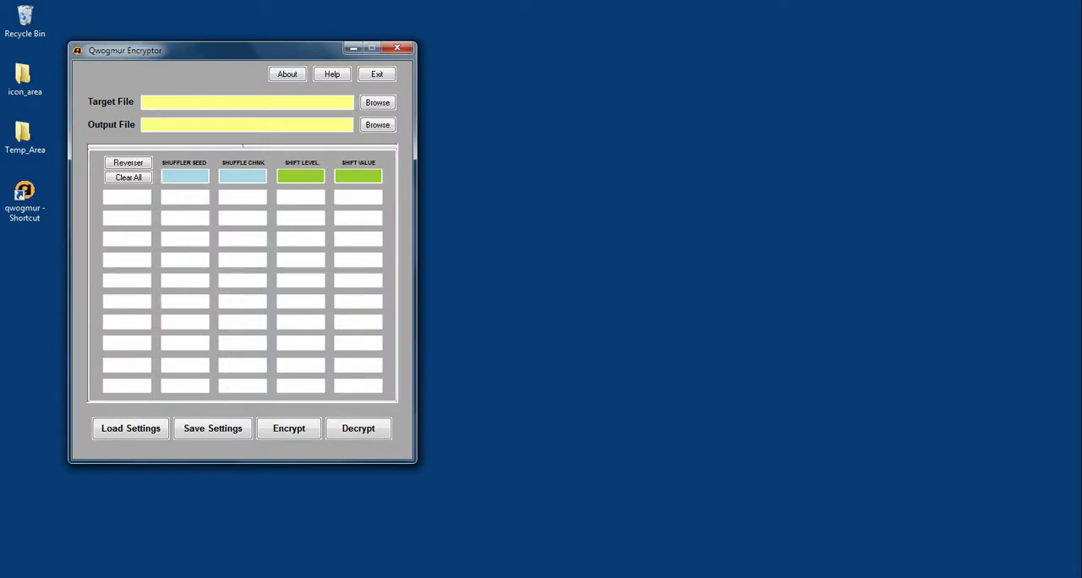
Step: Switch to FreeCommander, view door.png from the qwog_demo folder, and return to the encryptor
click(306, 576)
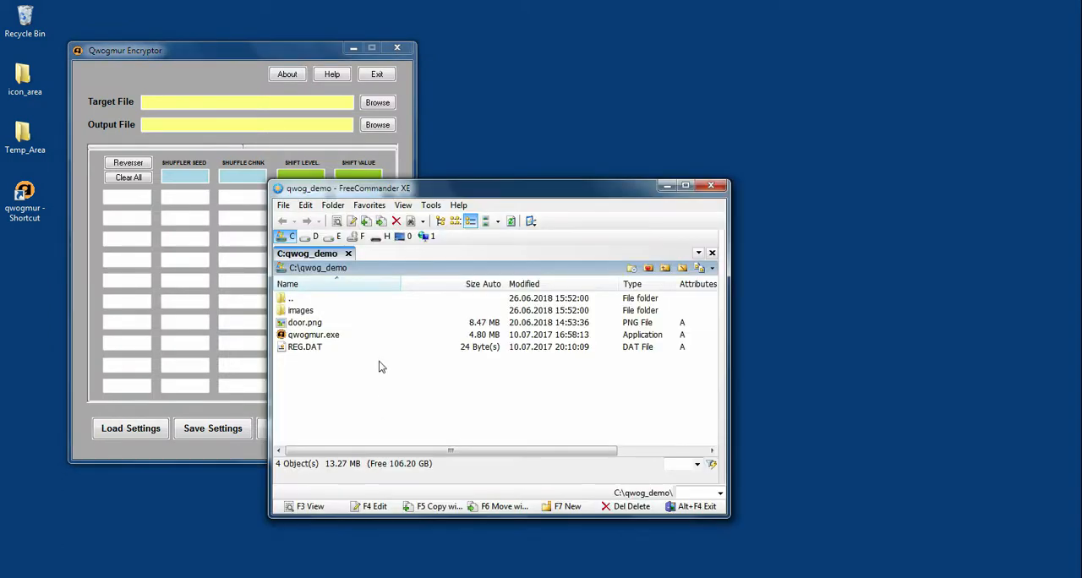
double_click(339, 324)
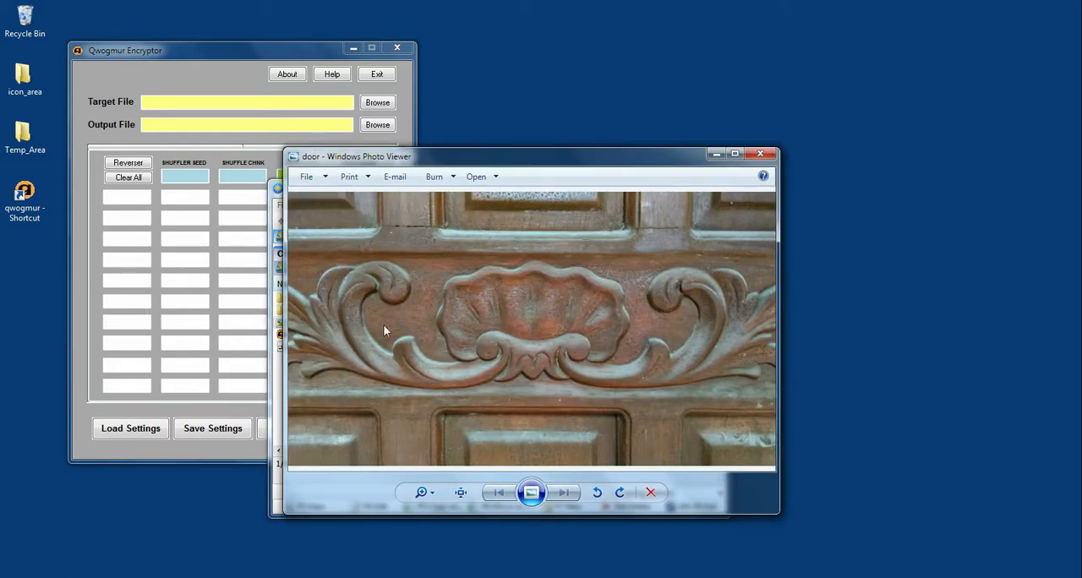
scroll(526, 370, up, 2)
scroll(532, 364, down, 2)
click(760, 154)
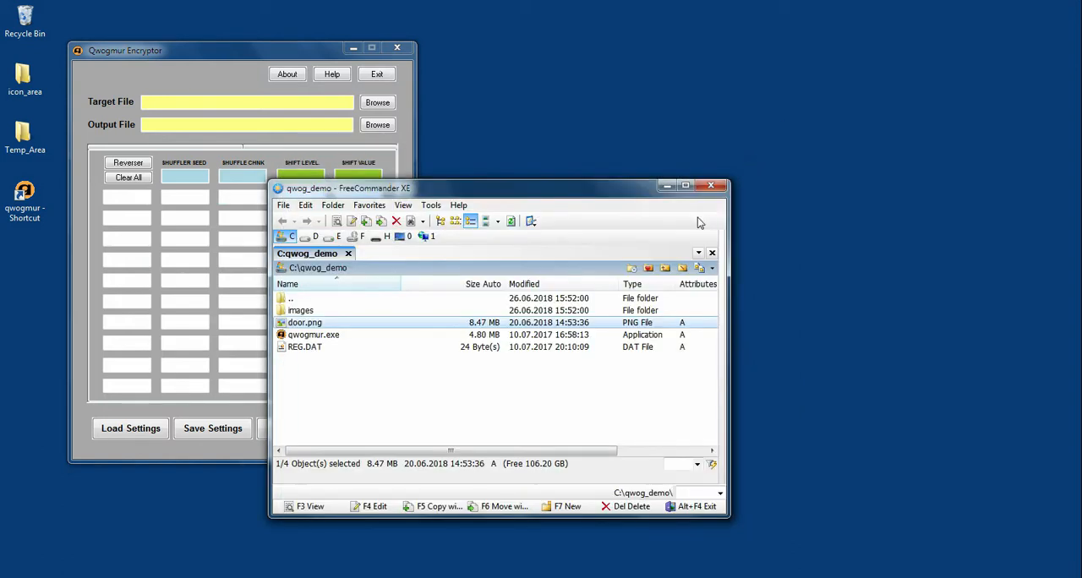
click(668, 186)
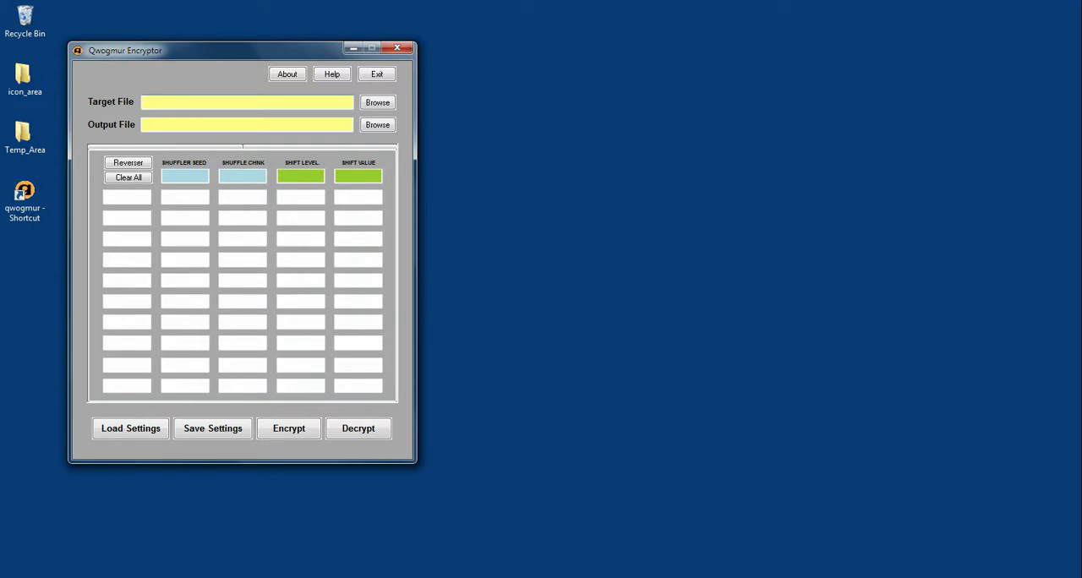
Step: Choose door.png in the qwog_demo folder as the target file
click(377, 105)
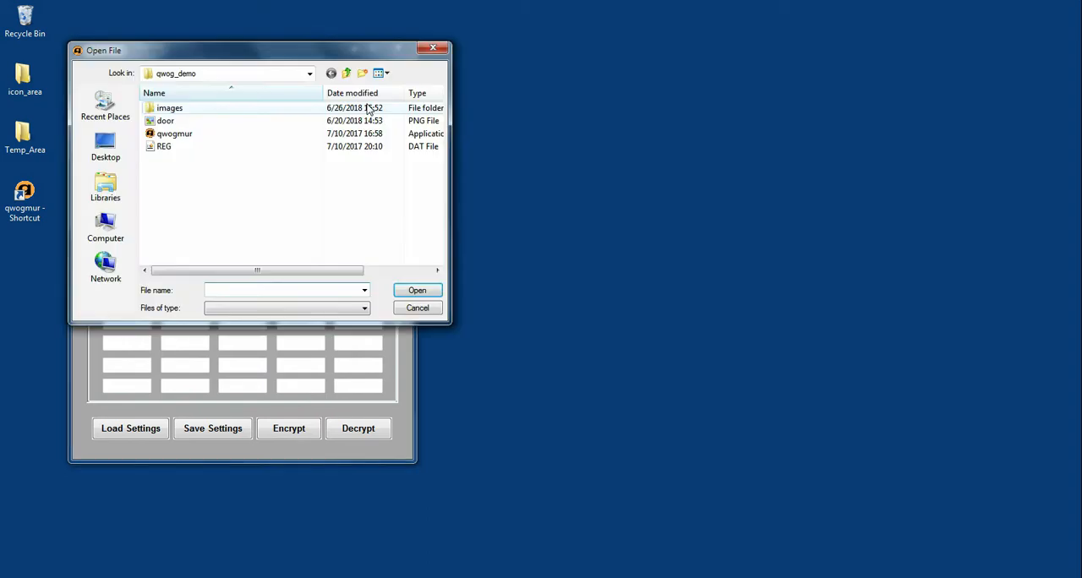
click(194, 123)
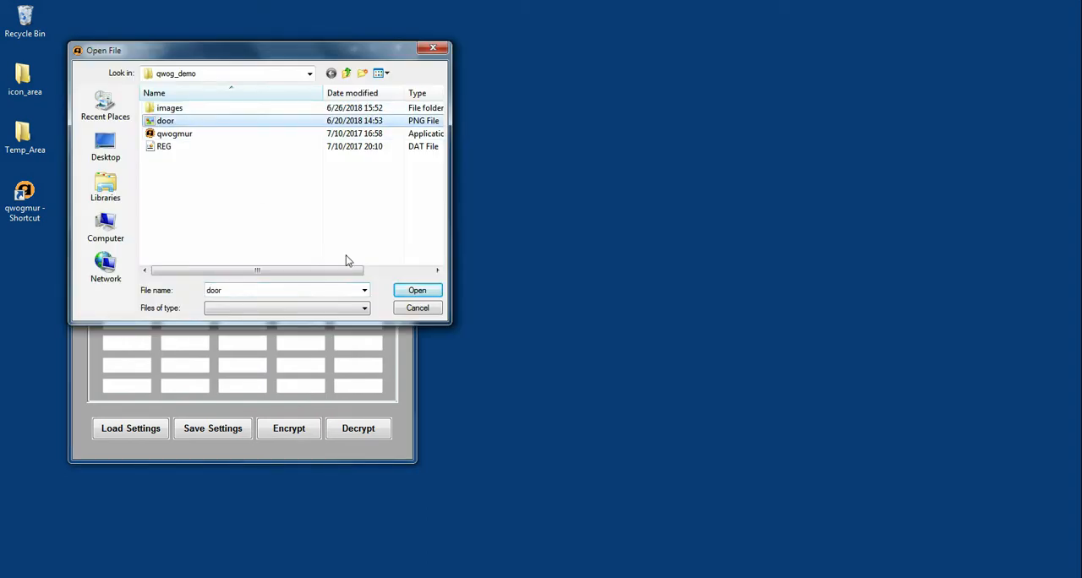
click(427, 294)
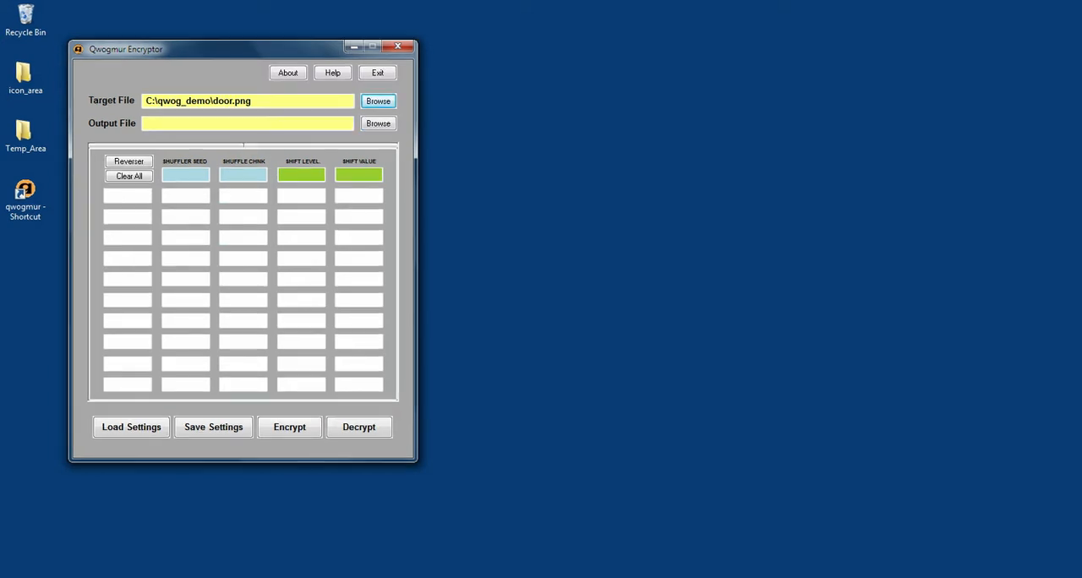
Step: Set the output file to encrypted_door as a DAT file in the qwog_demo folder
click(385, 126)
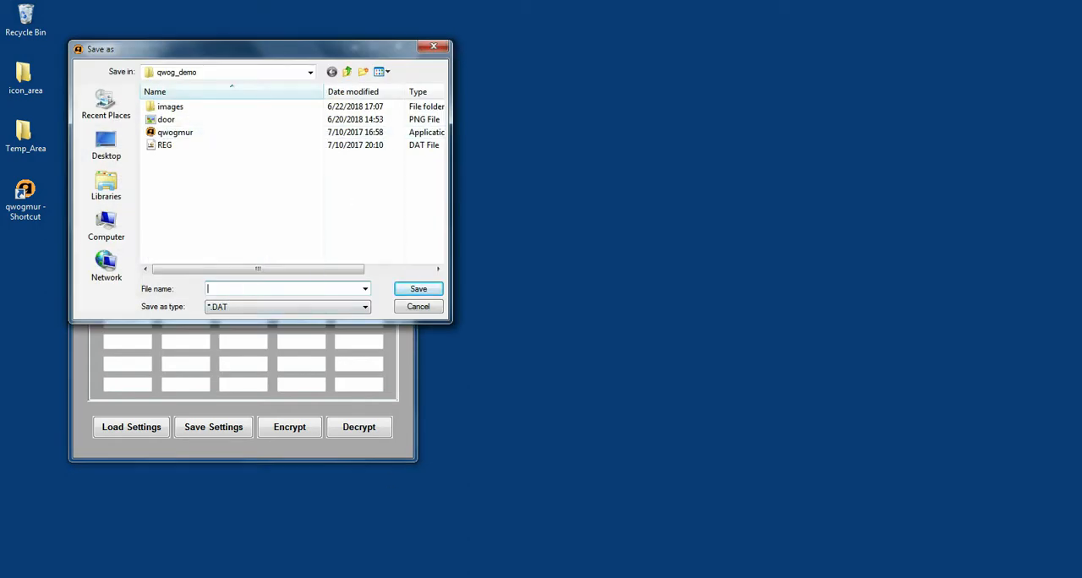
text(encrypted_door)
click(426, 291)
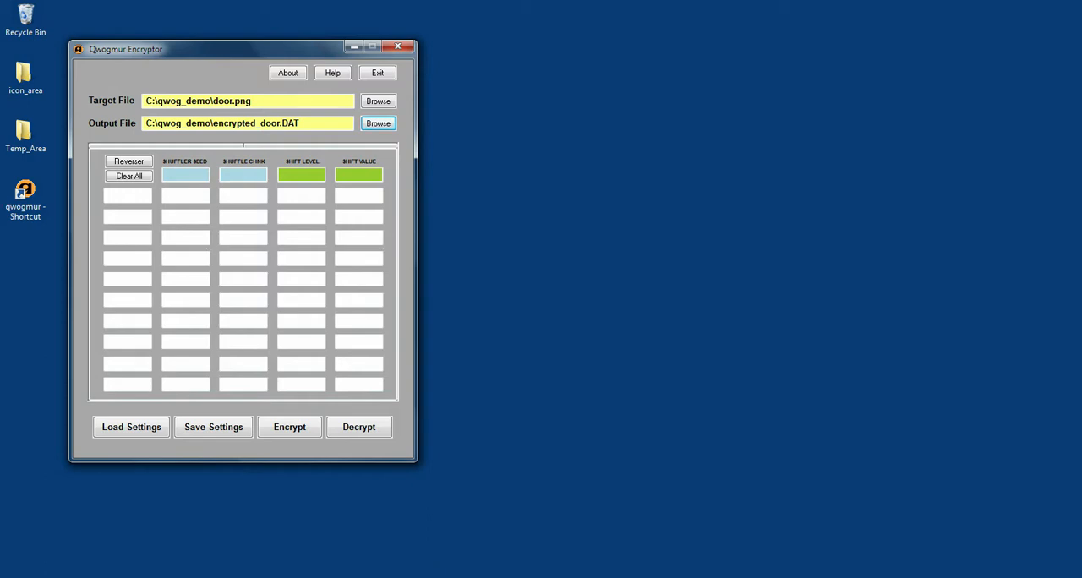
Step: Generate keys for 50 levels with the Unpredictable Seed Generator, supplying random characters until it finishes
click(170, 145)
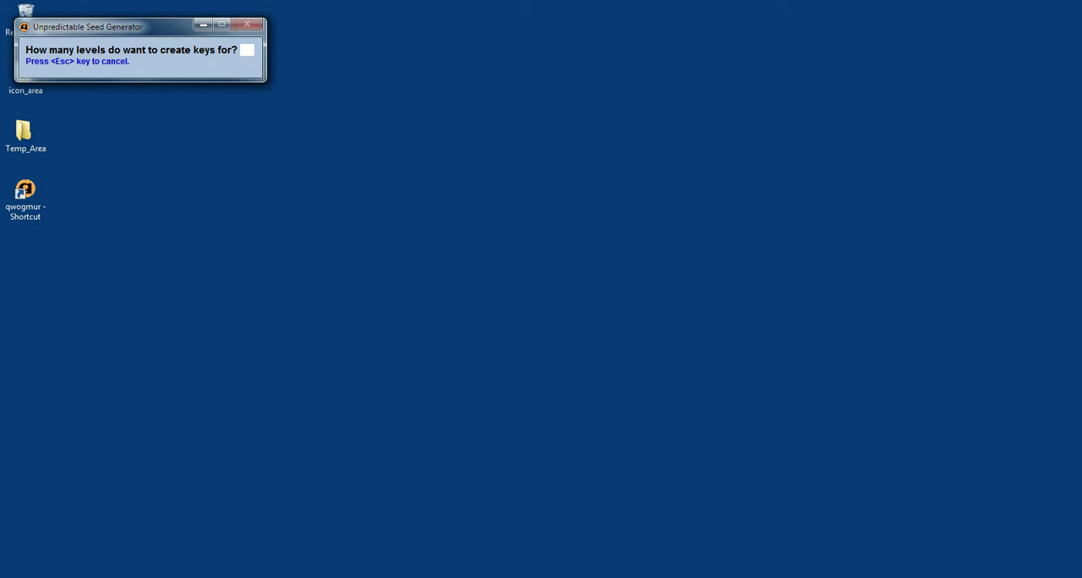
text(50)
key(Return)
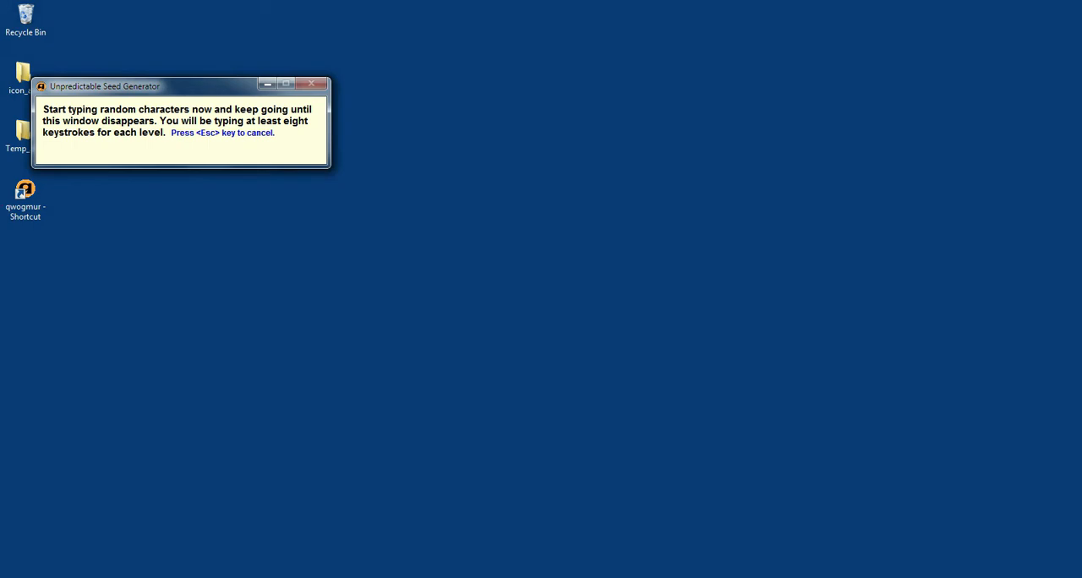
text(sdjfkalsdjfkjdkslajfkdlsajf)
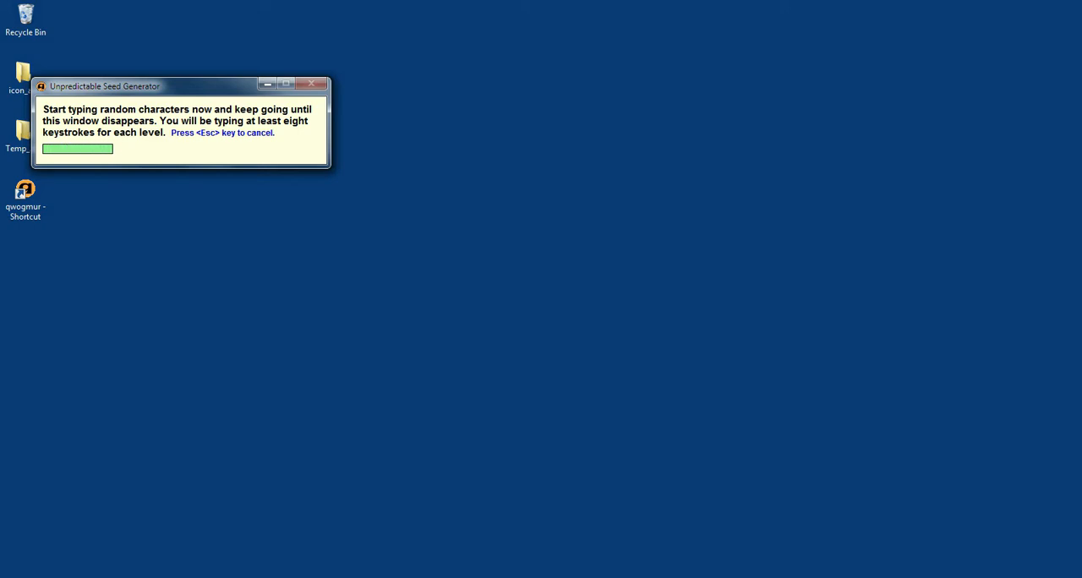
text(fjdkslajfdkdkslafjdkla)
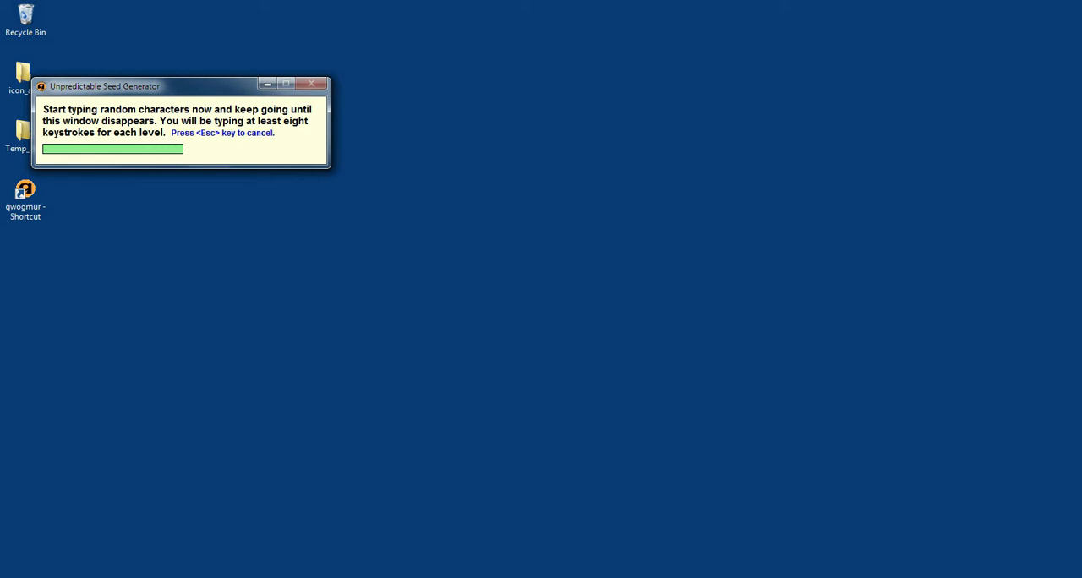
text(fjdkslajfdkjfdkslajfdk)
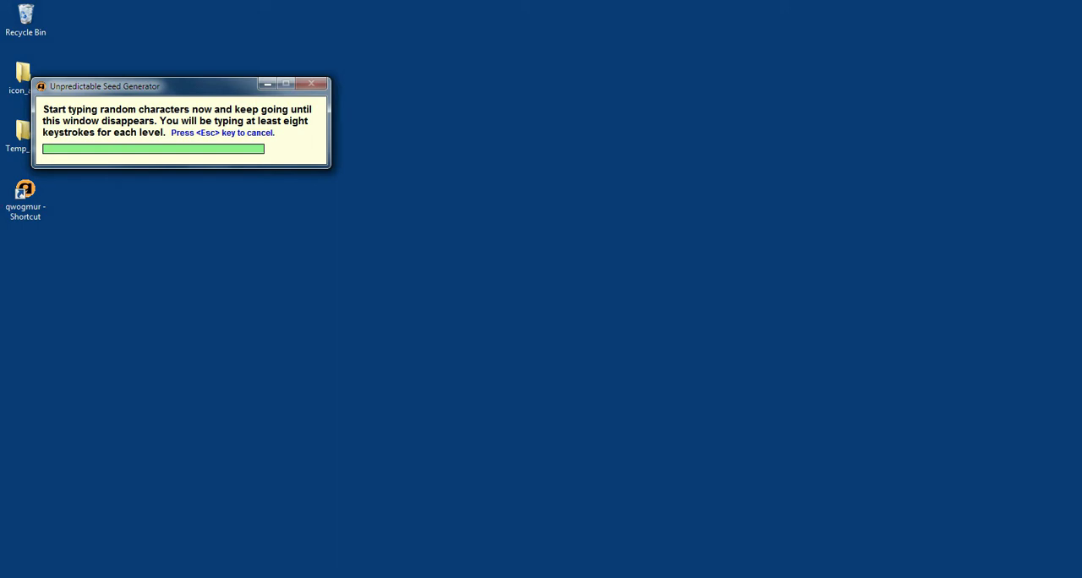
text(slajfdksl)
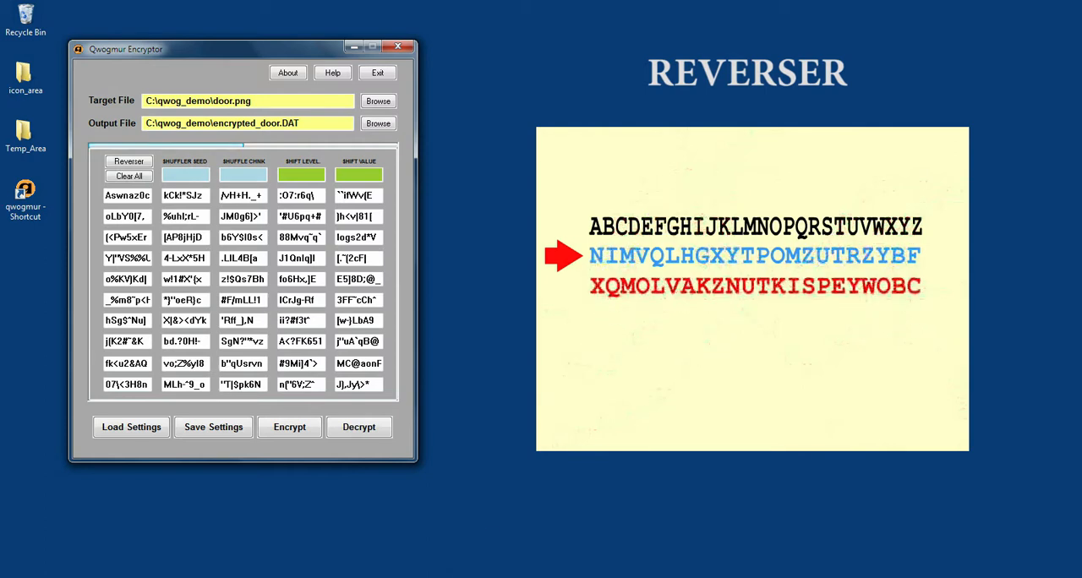
Step: Enable Reverser for levels 1, 3, 4, 6, 8, 12, 17, 18, 24, 25, 30, 31, 34, 37, 38, 41, 42, 43, 46, 49 and 50
click(128, 162)
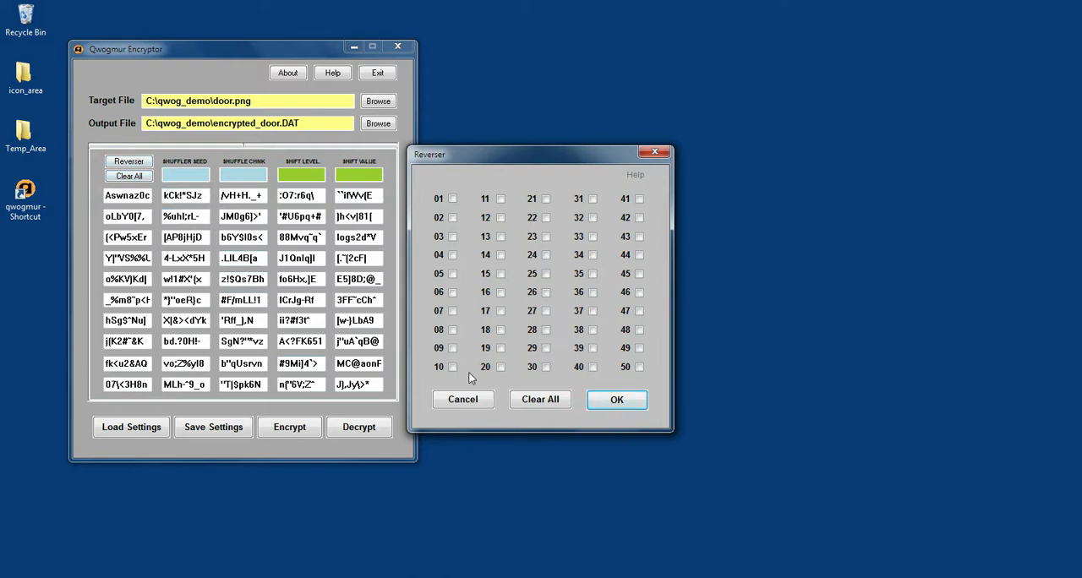
click(452, 199)
click(453, 237)
click(452, 254)
click(453, 292)
click(452, 331)
click(501, 331)
click(500, 311)
click(500, 219)
click(546, 256)
click(546, 274)
click(547, 367)
click(593, 200)
click(593, 255)
click(592, 311)
click(593, 331)
click(639, 367)
click(638, 349)
click(639, 293)
click(640, 237)
click(639, 200)
click(639, 218)
click(622, 399)
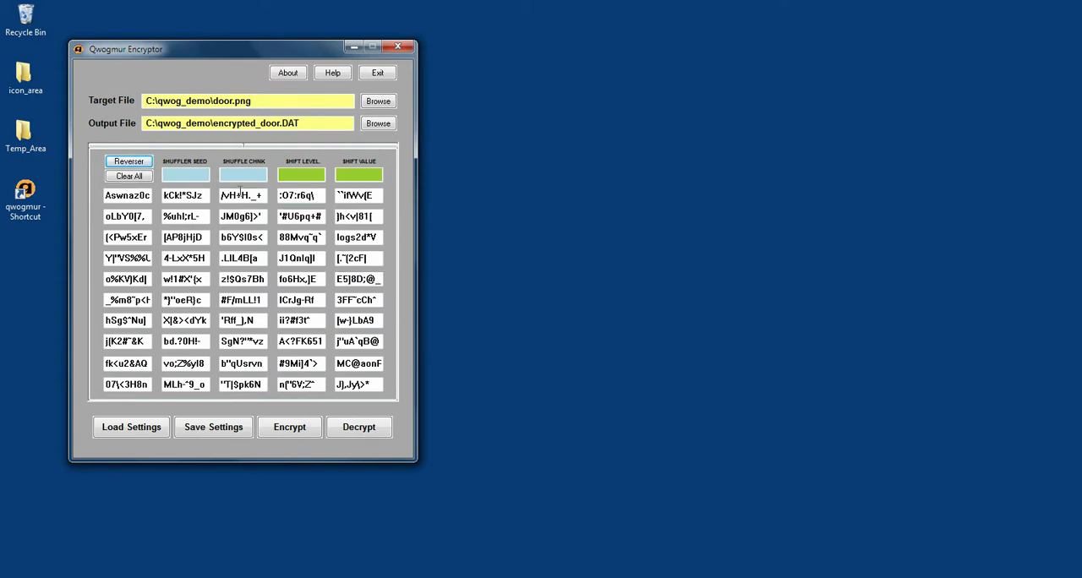
Step: Set the shuffle chunk to 2000 and the shuffler seed to 7500000
click(231, 175)
text(2000)
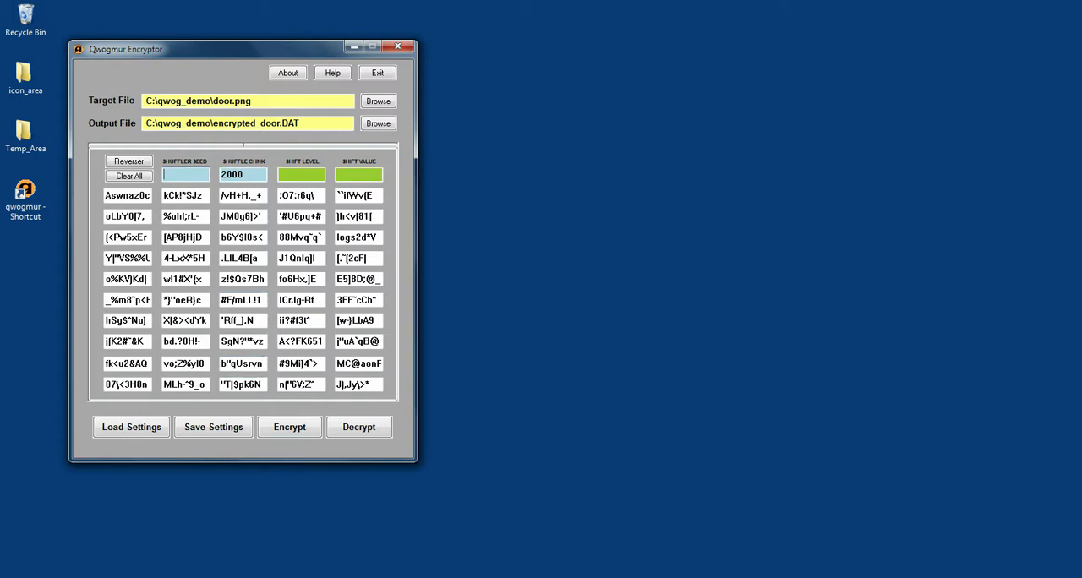
text(7500000)
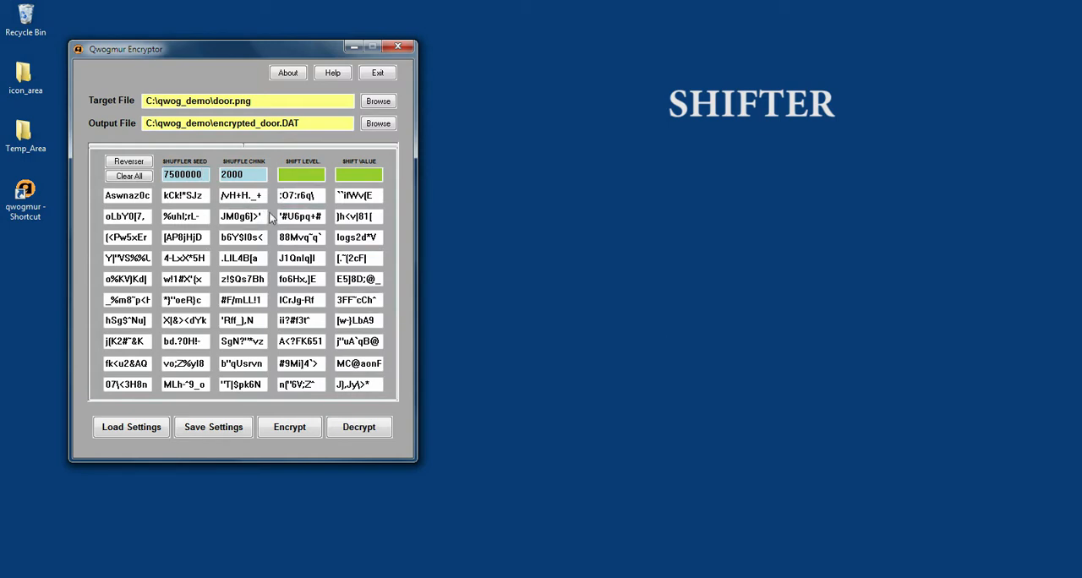
Step: Encrypt the target file with a shift level of 22 and a shift value of 5000000
click(302, 180)
text(22)
text(50000)
text(00)
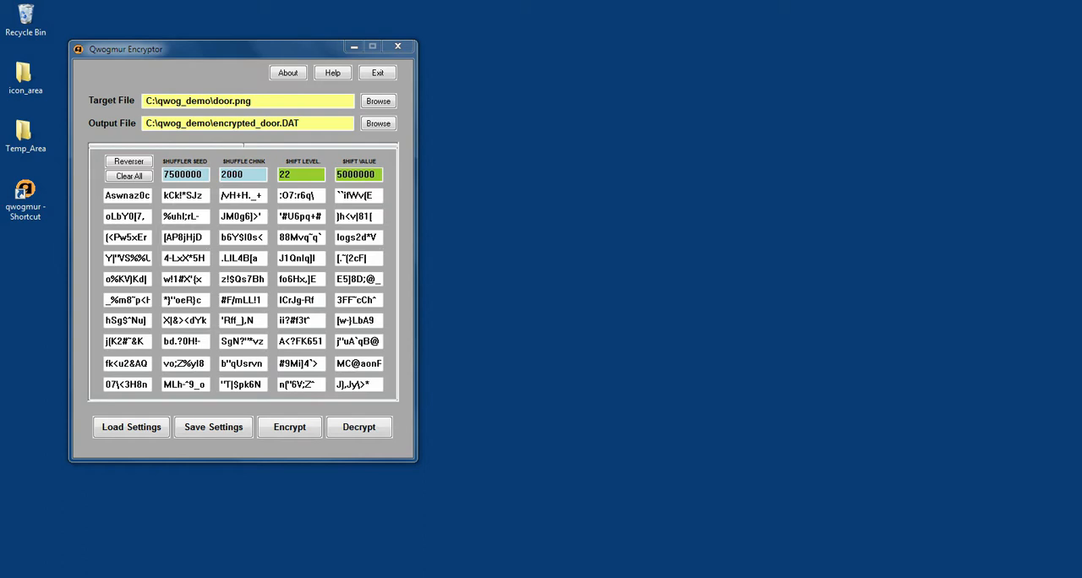
click(290, 429)
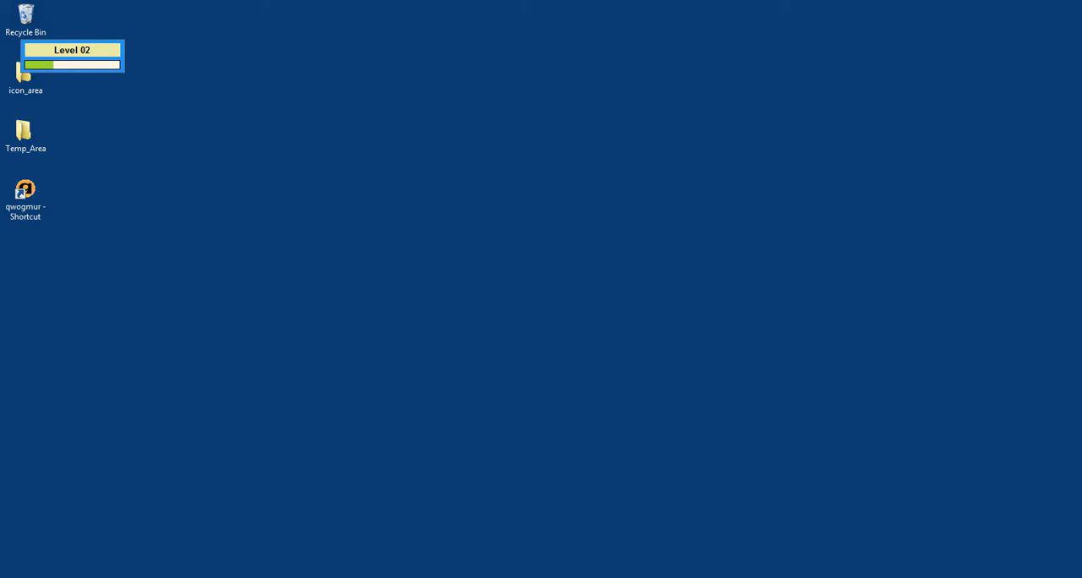
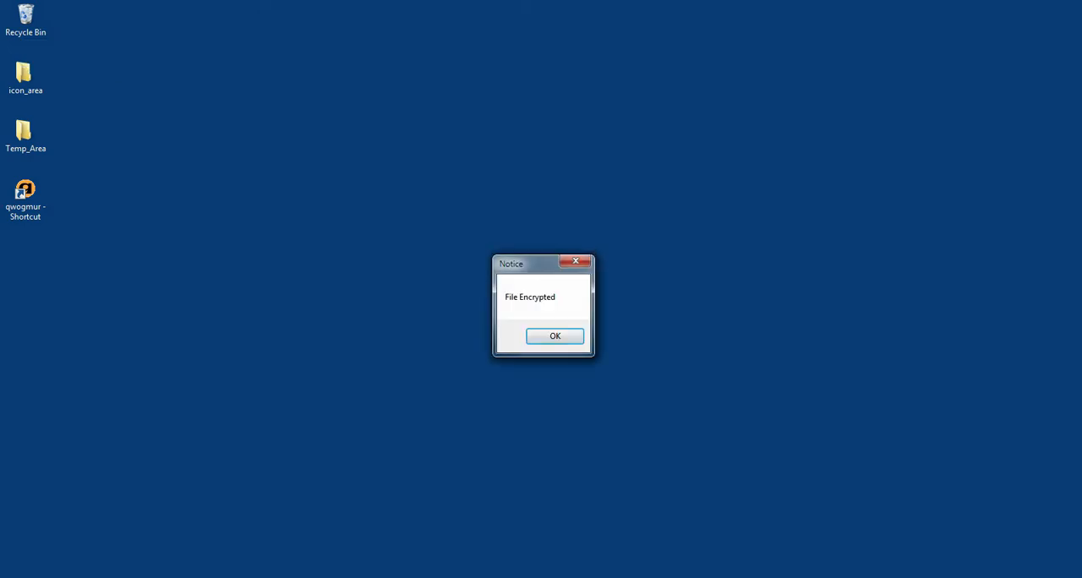
Step: Switch to FreeCommander, open encrypted_door.DAT from the qwog_demo folder in the hex editor and examine its bytes
click(558, 338)
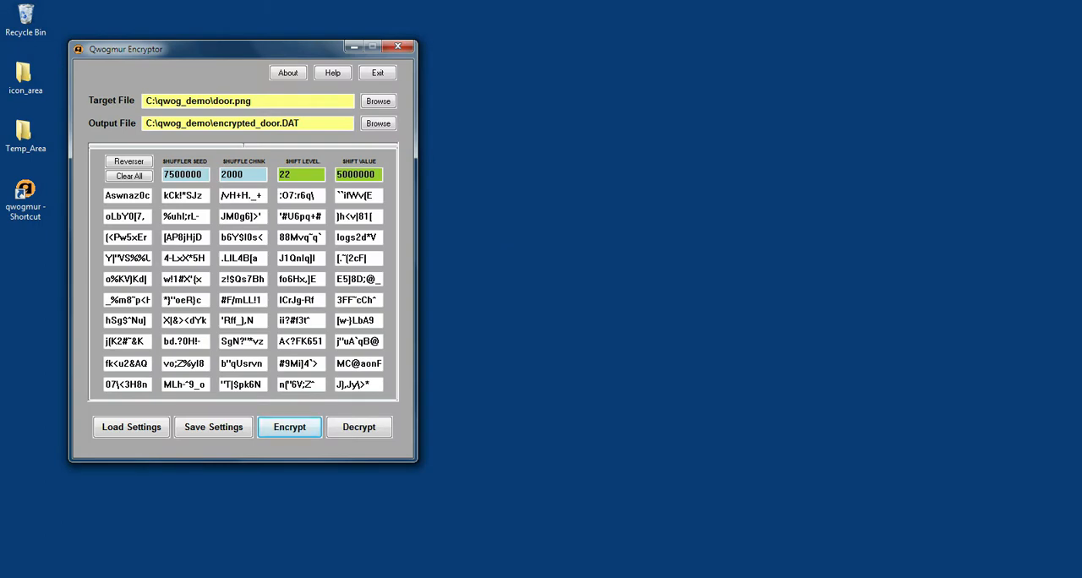
click(302, 577)
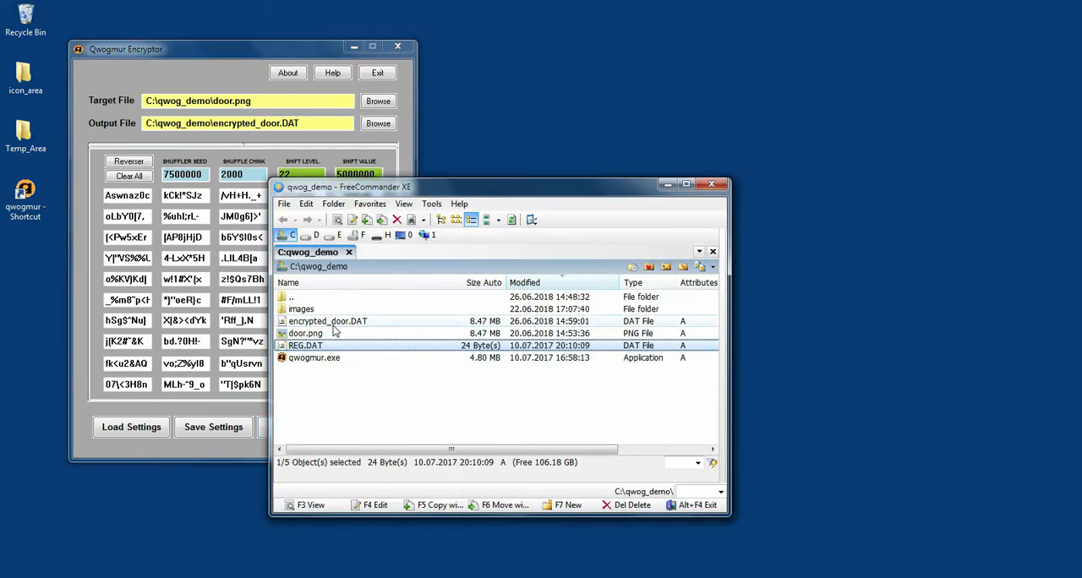
click(345, 325)
double_click(345, 327)
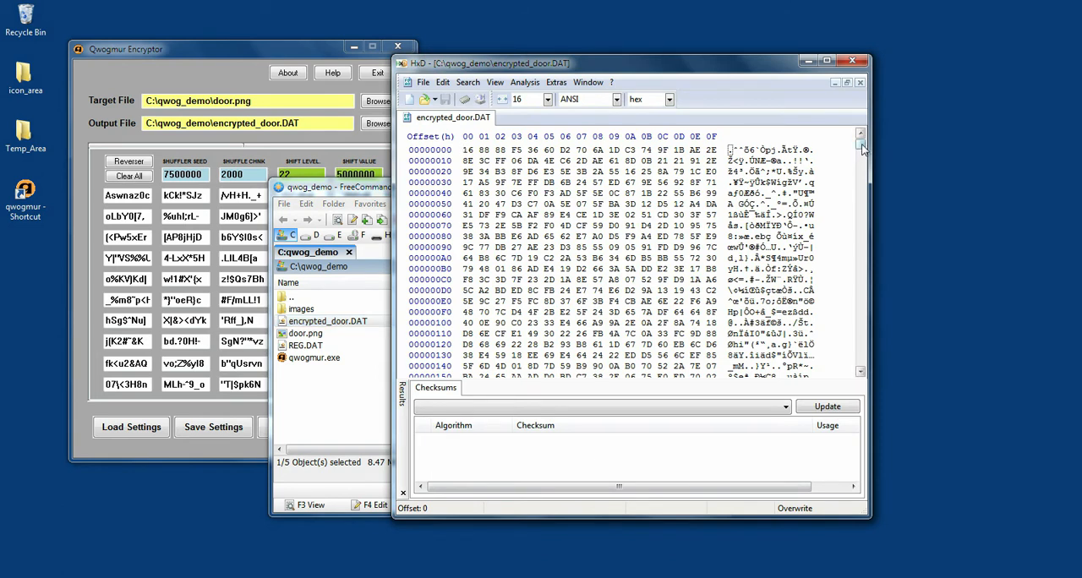
mouse_move(861, 148)
mouse_down()
mouse_move(861, 252)
mouse_move(860, 142)
mouse_up()
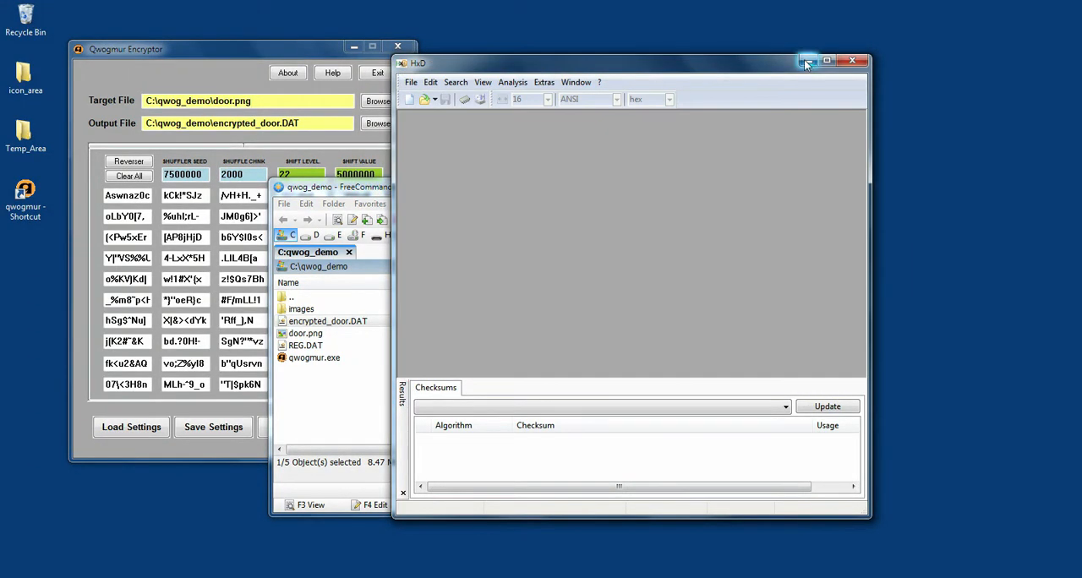
click(808, 61)
click(668, 184)
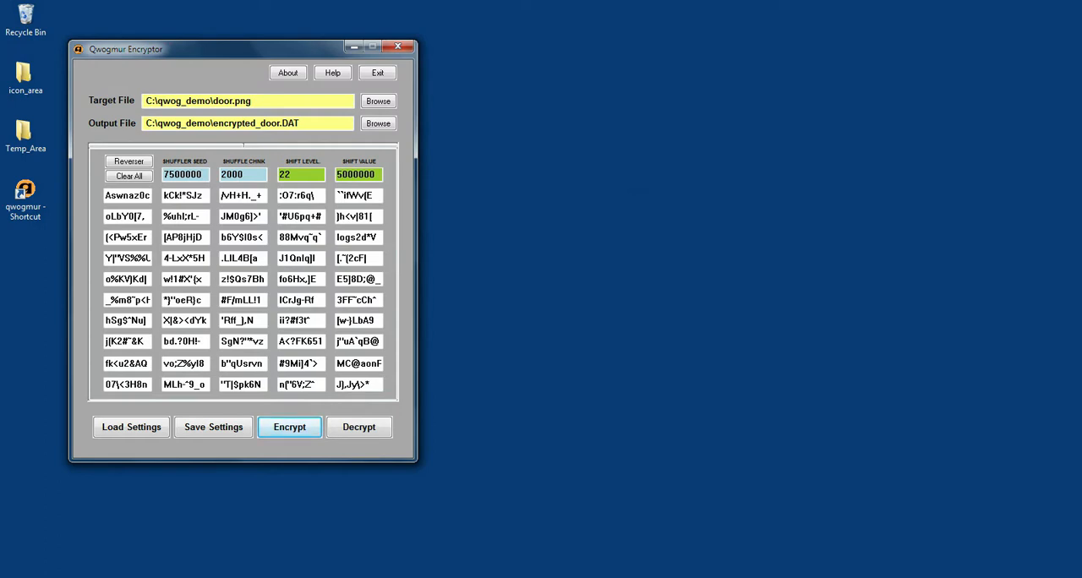
Step: Set the target file in Qwogmur Encryptor to encrypted_door.DAT in the qwog_demo folder
click(369, 104)
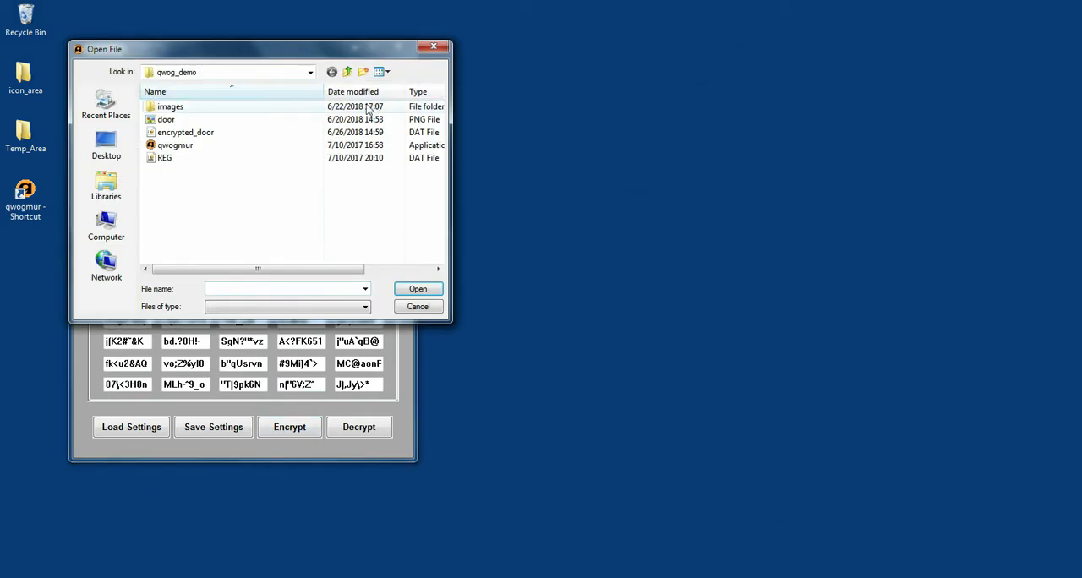
click(181, 132)
click(413, 290)
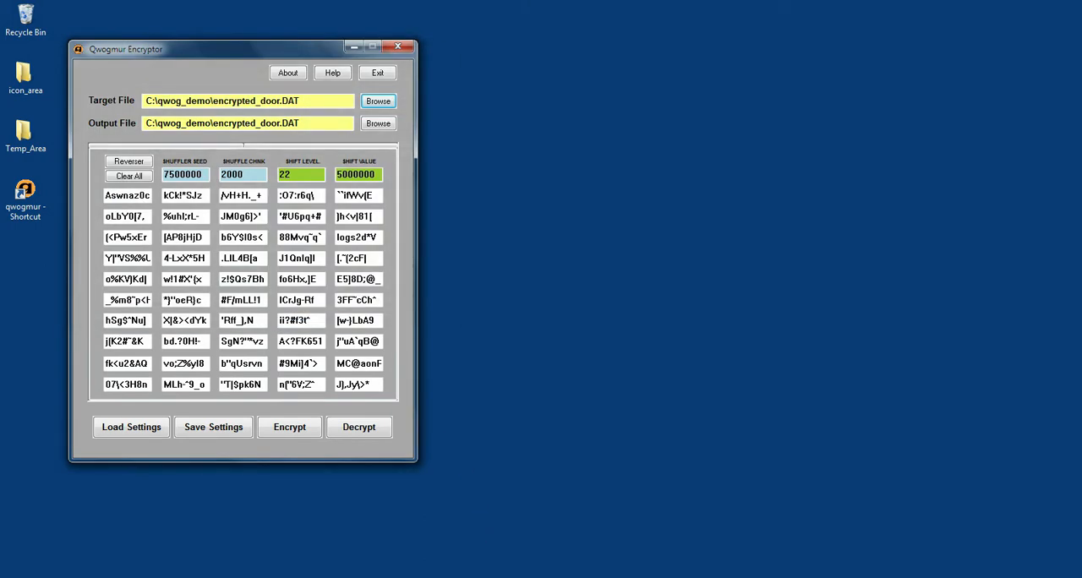
Step: Set the output file to decrypted_door.dat in the qwog_demo folder and decrypt the target file
click(383, 125)
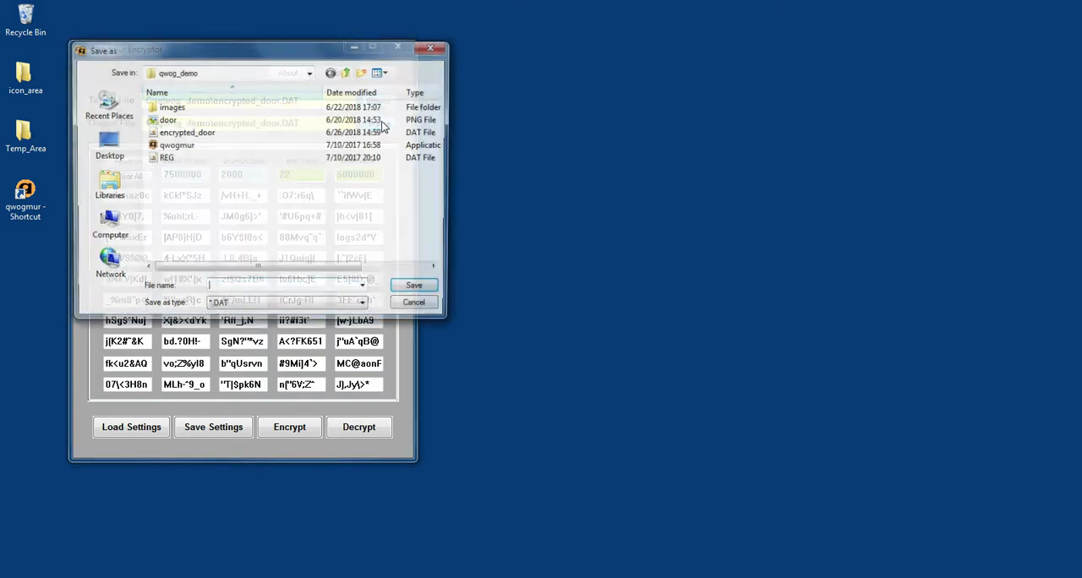
text(decryp)
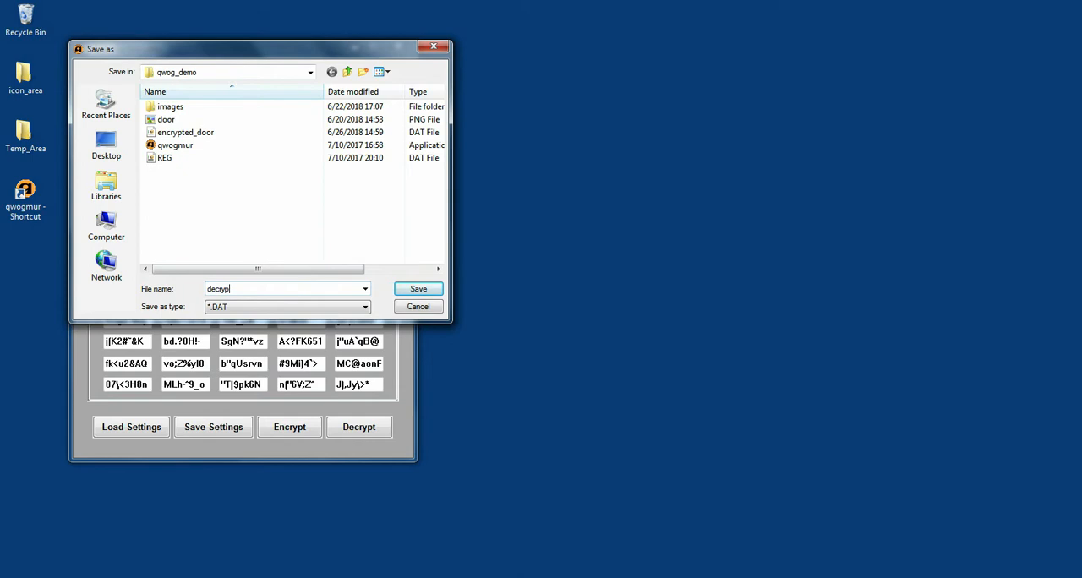
text(ted_door.dat)
click(419, 290)
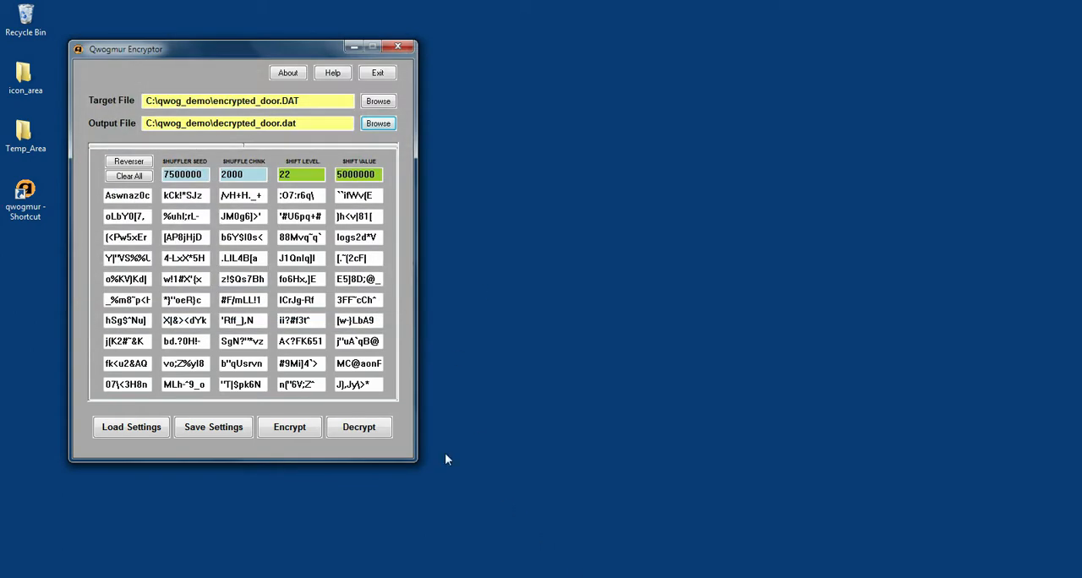
click(355, 425)
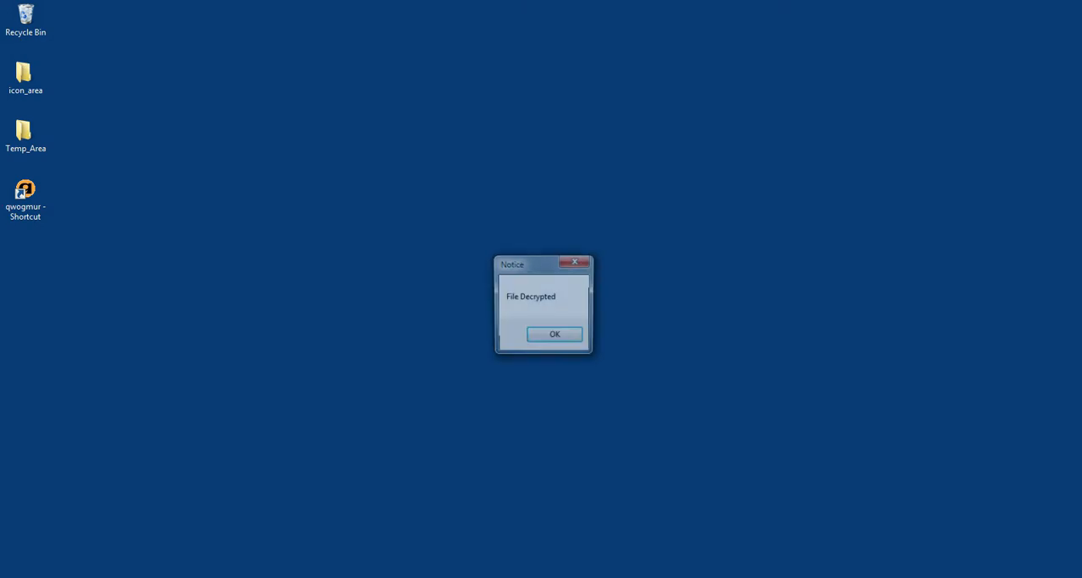
click(570, 340)
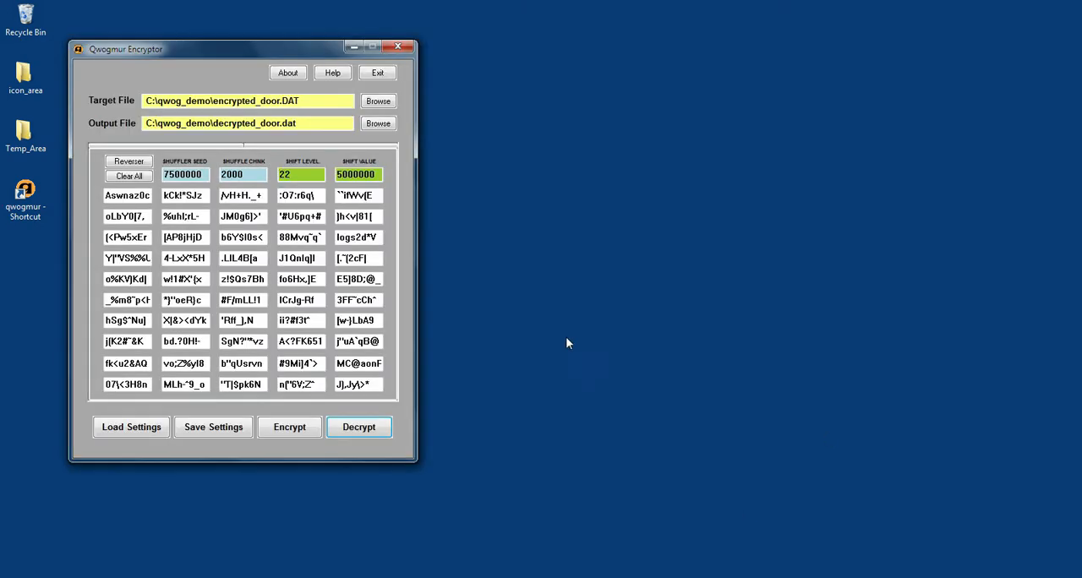
Step: Switch to FreeCommander, open decrypted_door.dat in the hex editor and generate its SHA-256 checksum
click(285, 573)
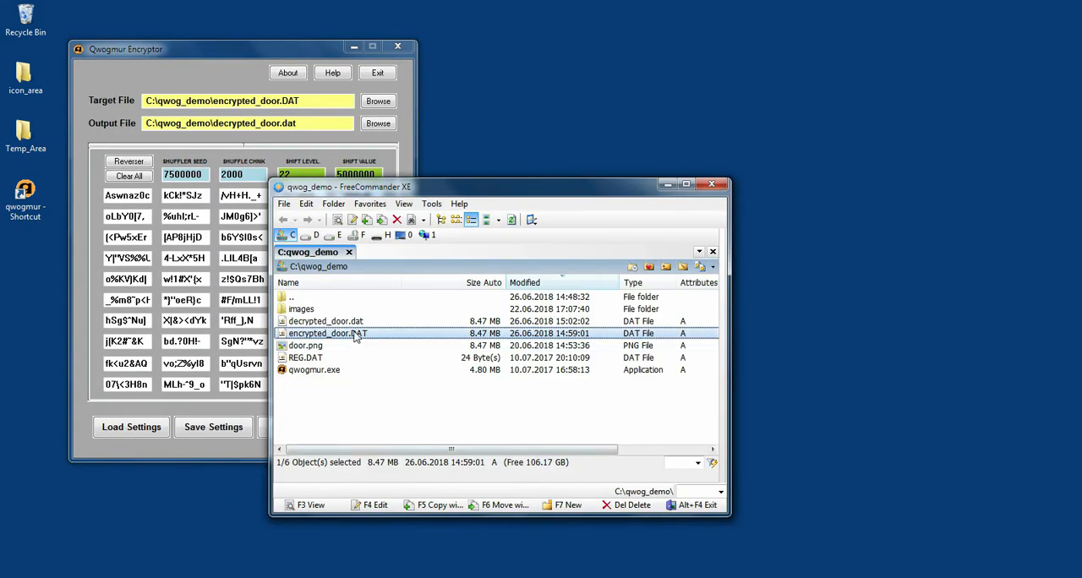
double_click(359, 323)
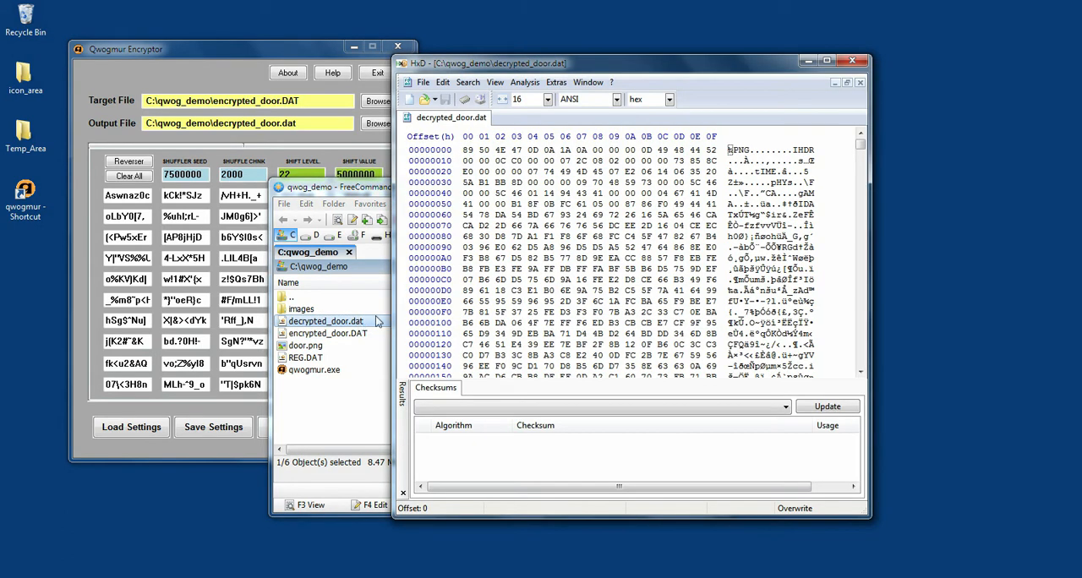
click(524, 82)
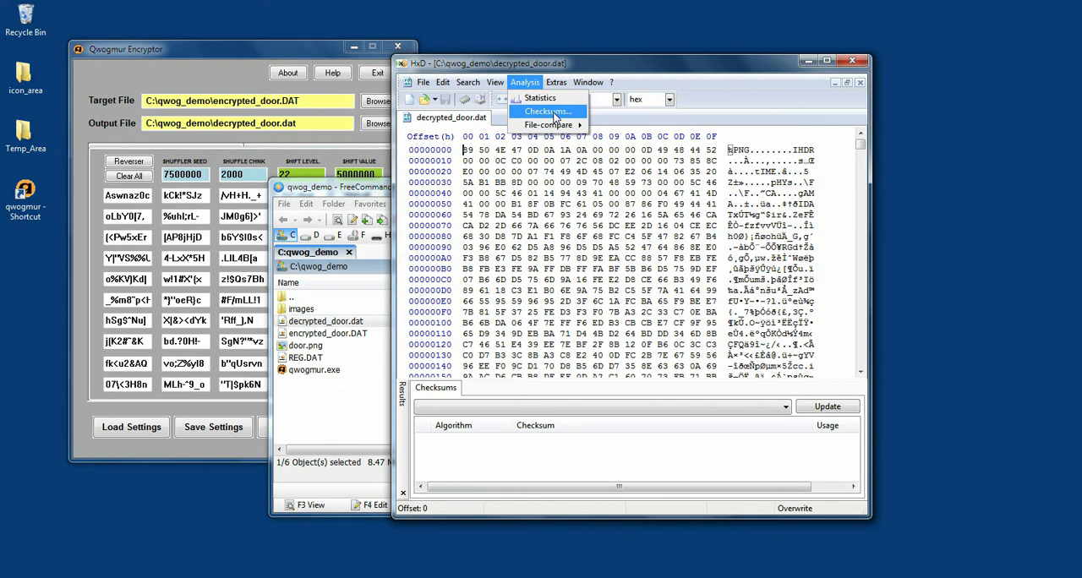
click(554, 112)
click(568, 401)
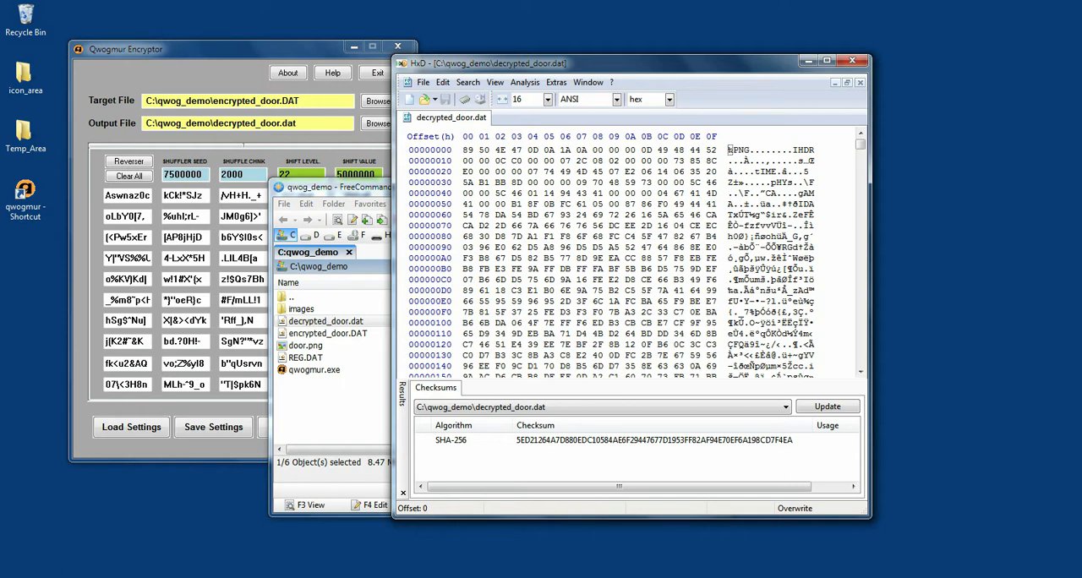
Step: Open the original door.png in the hex editor as well and generate its SHA-256 checksum
click(423, 83)
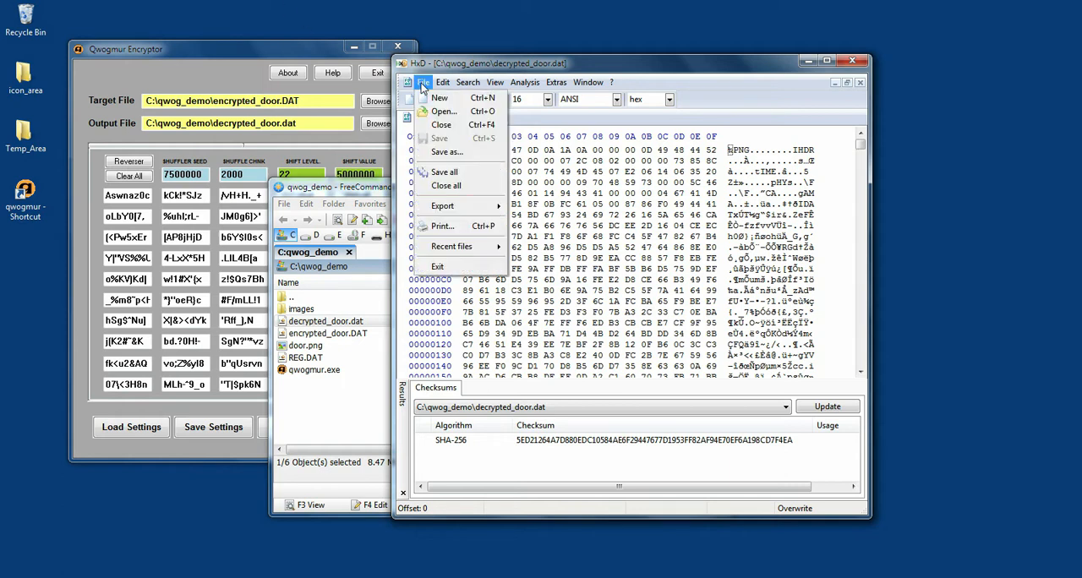
click(443, 114)
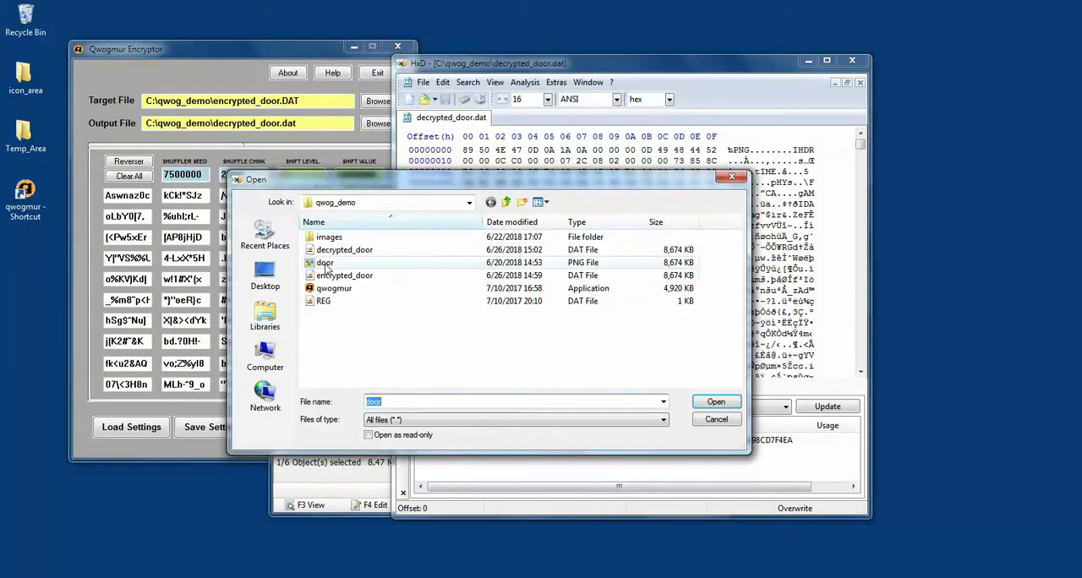
click(338, 262)
click(719, 402)
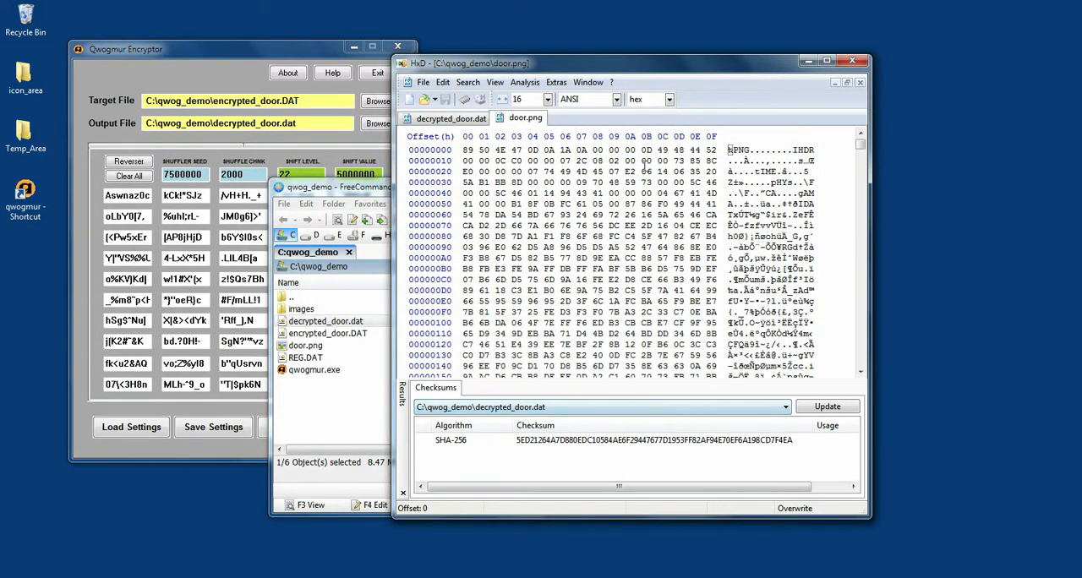
click(524, 82)
click(541, 108)
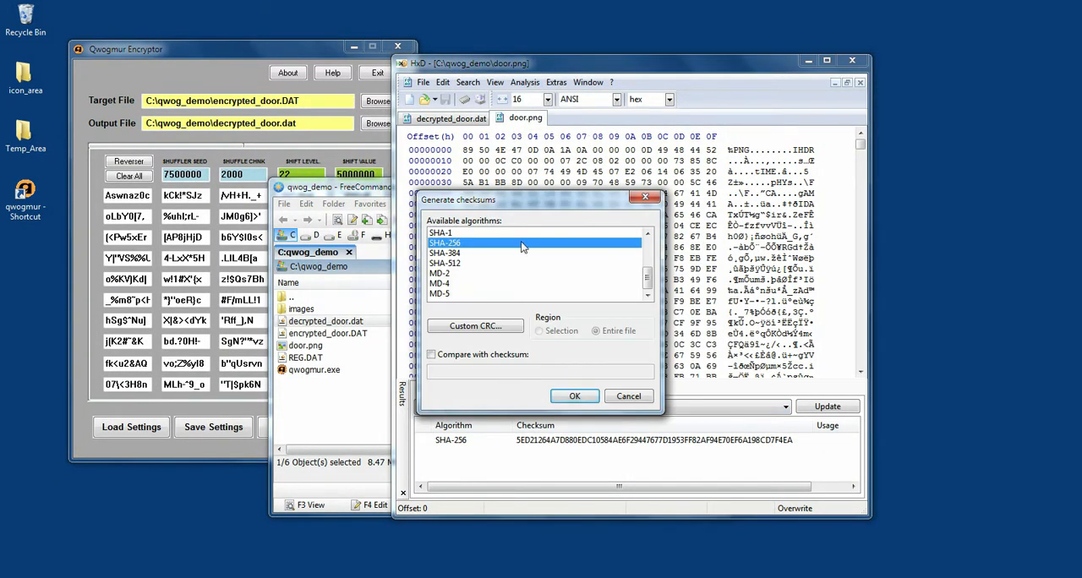
click(574, 397)
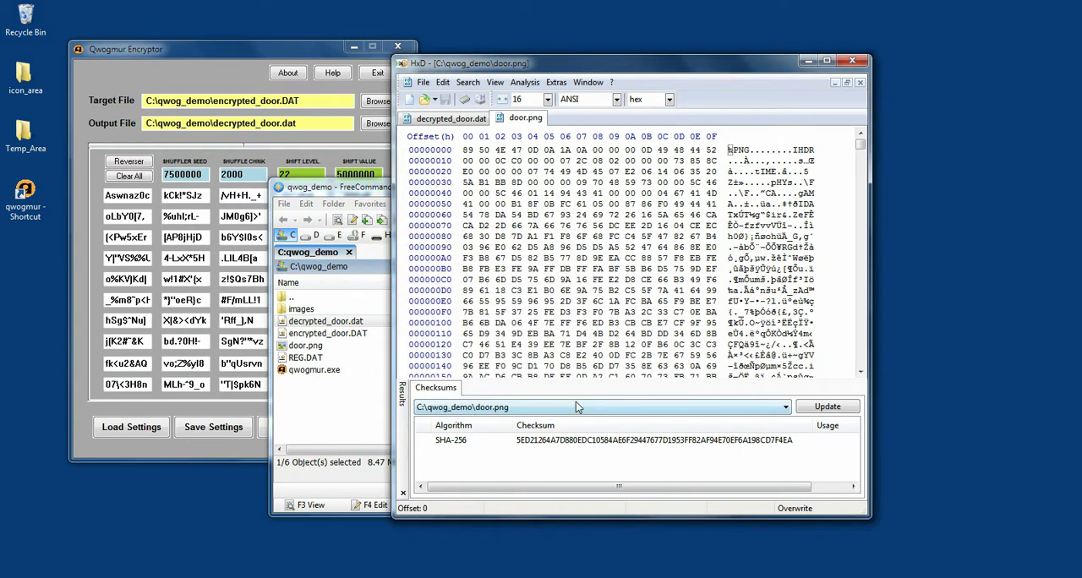
Step: Compare the checksums and hex contents of decrypted_door.dat and door.png, and minimize the hex editor
click(601, 408)
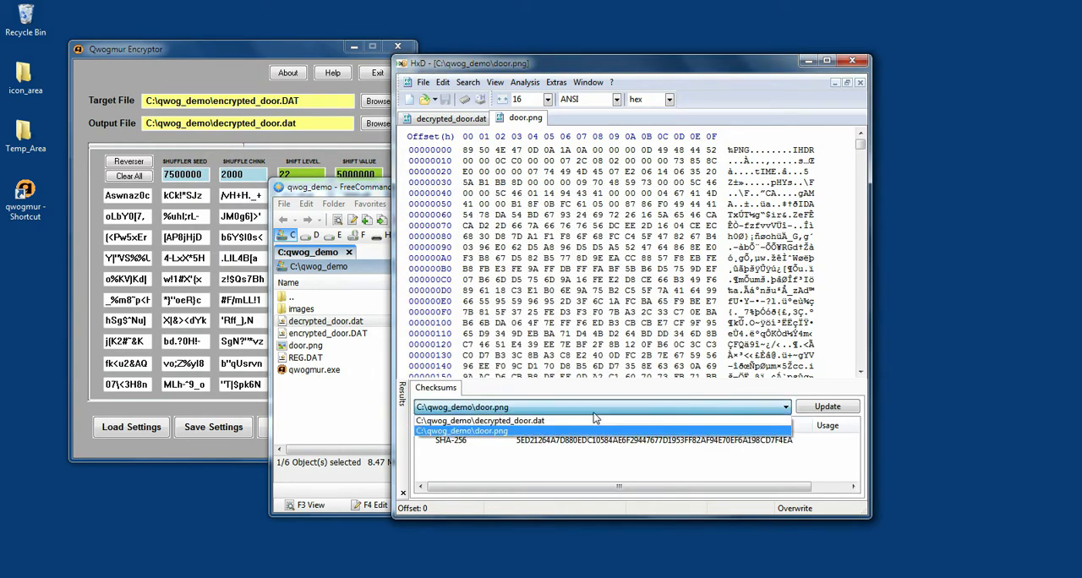
click(559, 443)
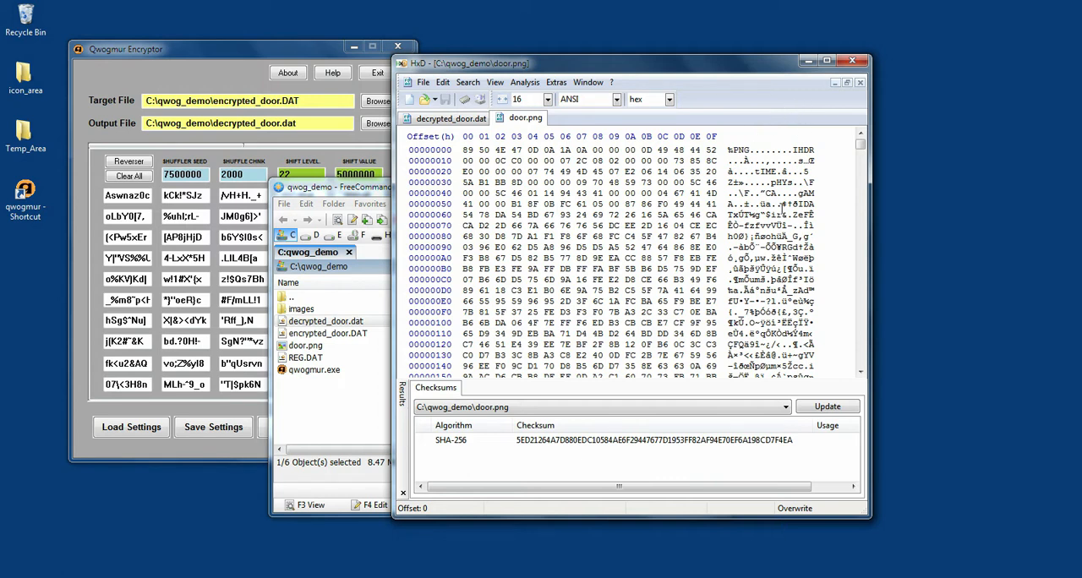
click(444, 122)
click(521, 121)
click(806, 61)
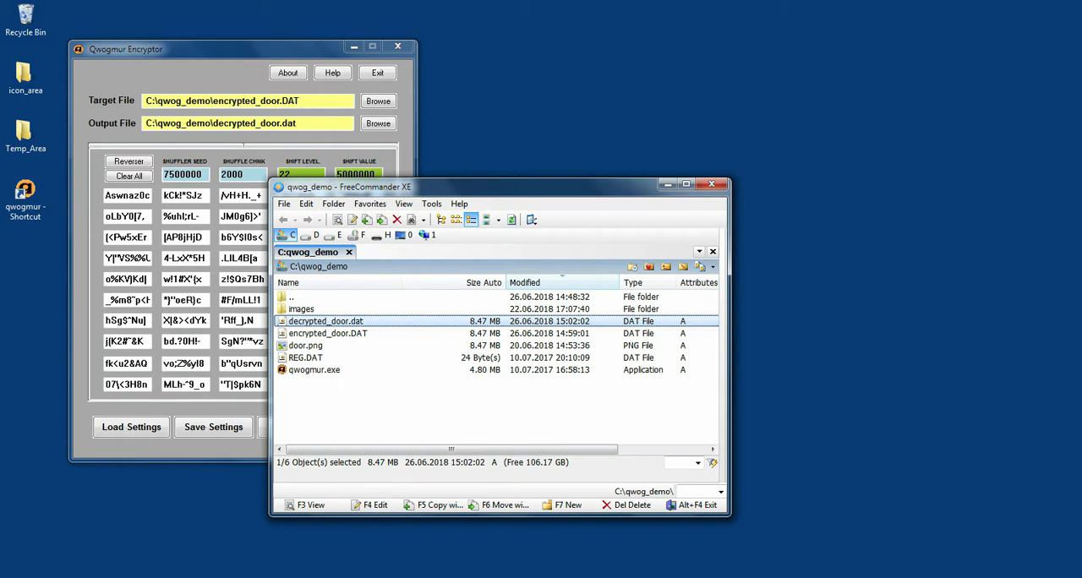
Step: Rename decrypted_door.dat in the qwog_demo folder to decrypted_door.png
right_click(365, 326)
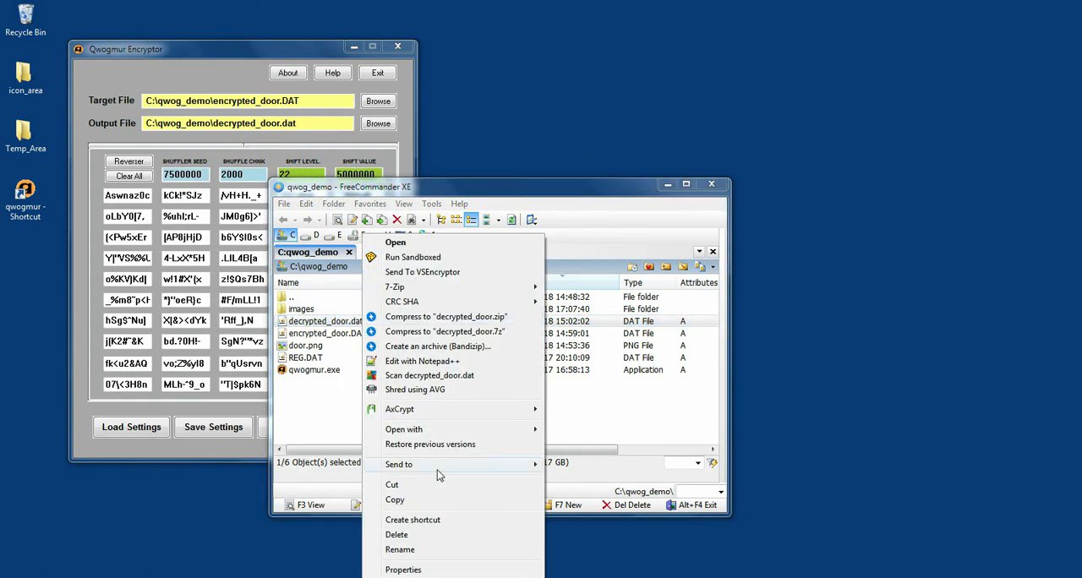
click(402, 550)
key(End)
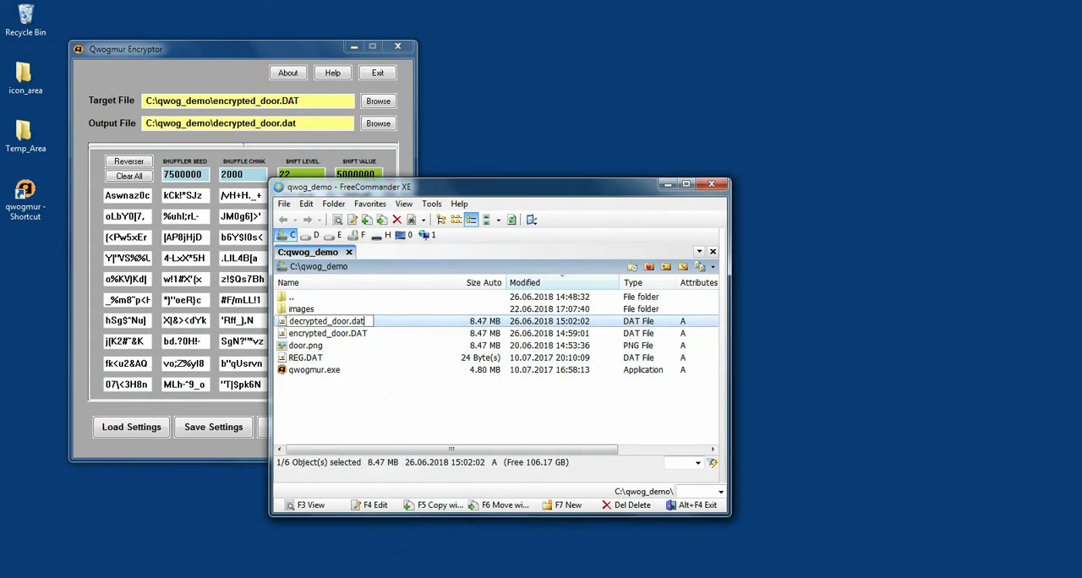
key(BackSpace)
key(BackSpace)
key(BackSpace)
text(png)
key(Return)
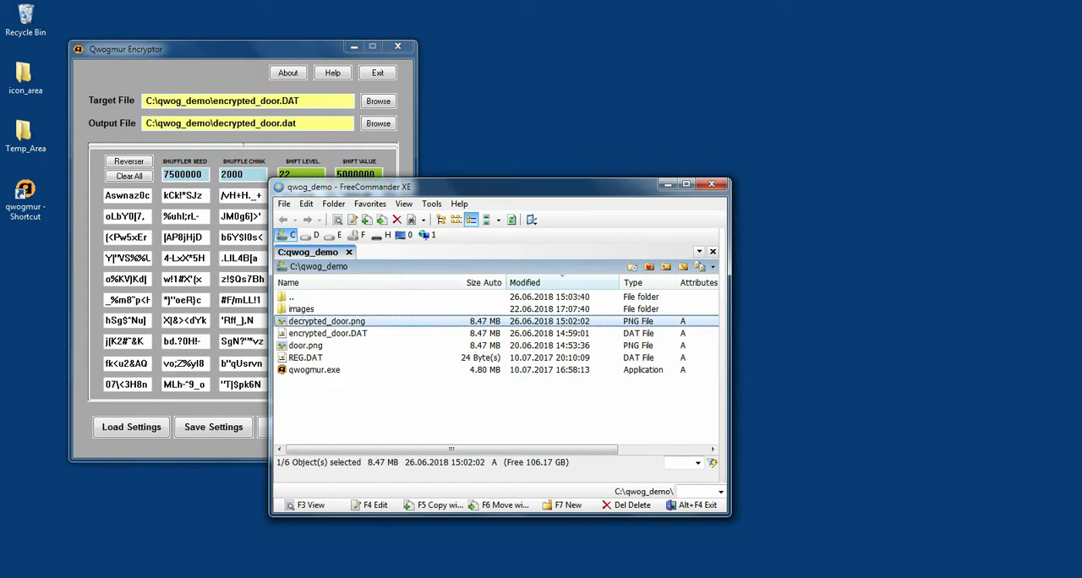
Step: Open decrypted_door.png in Windows Photo Viewer, inspect the carved door picture up close, and minimize the viewer and file manager
double_click(372, 323)
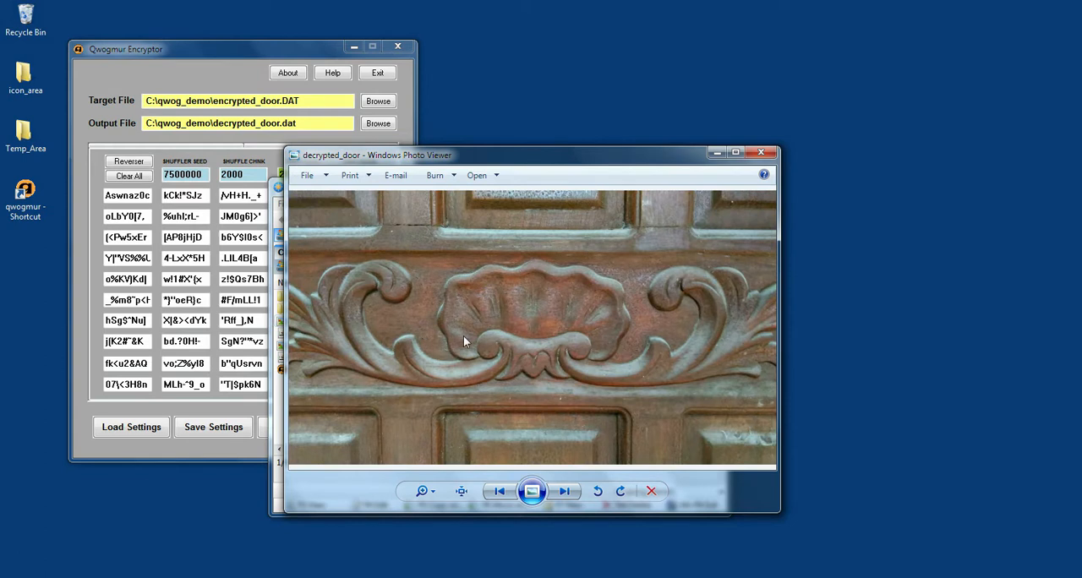
scroll(555, 358, up, 2)
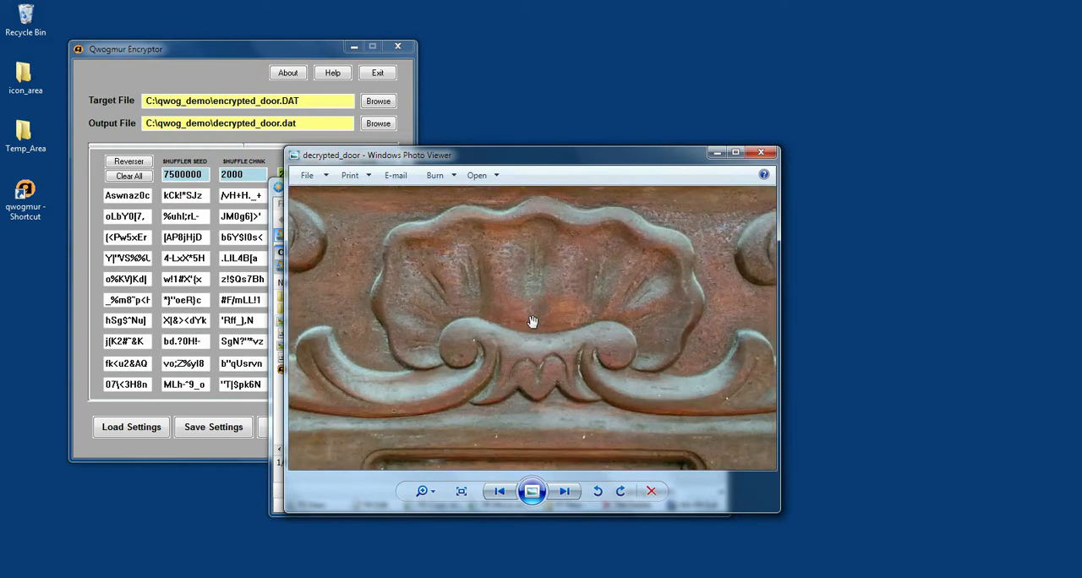
scroll(532, 321, down, 1)
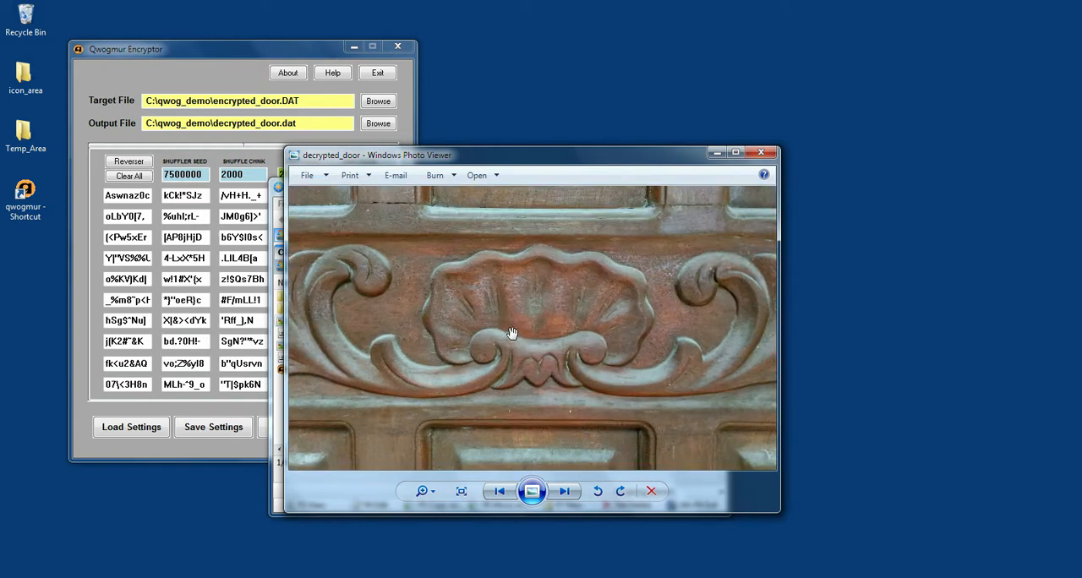
scroll(520, 334, down, 3)
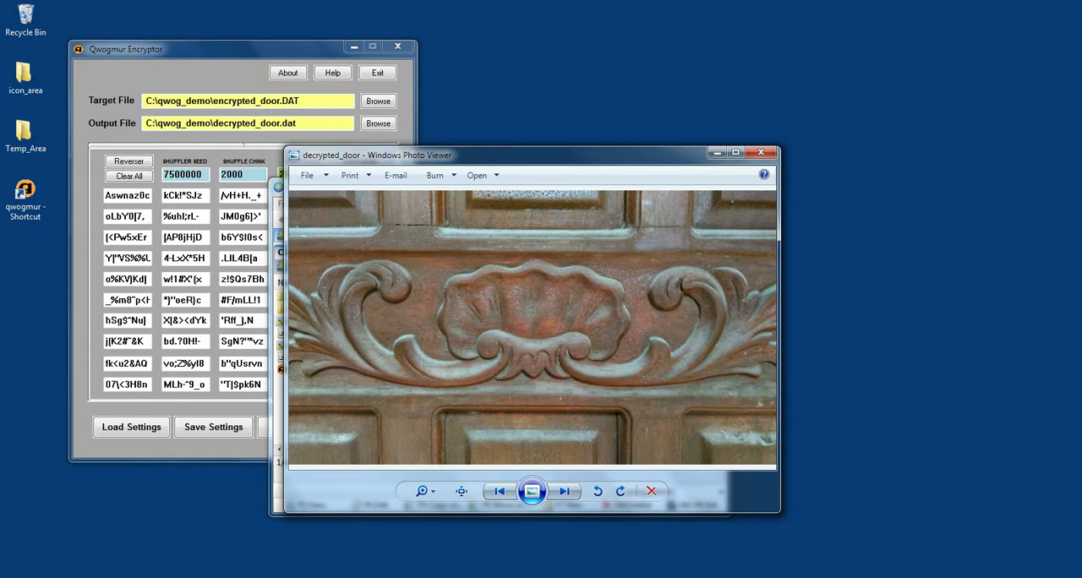
click(716, 153)
click(668, 185)
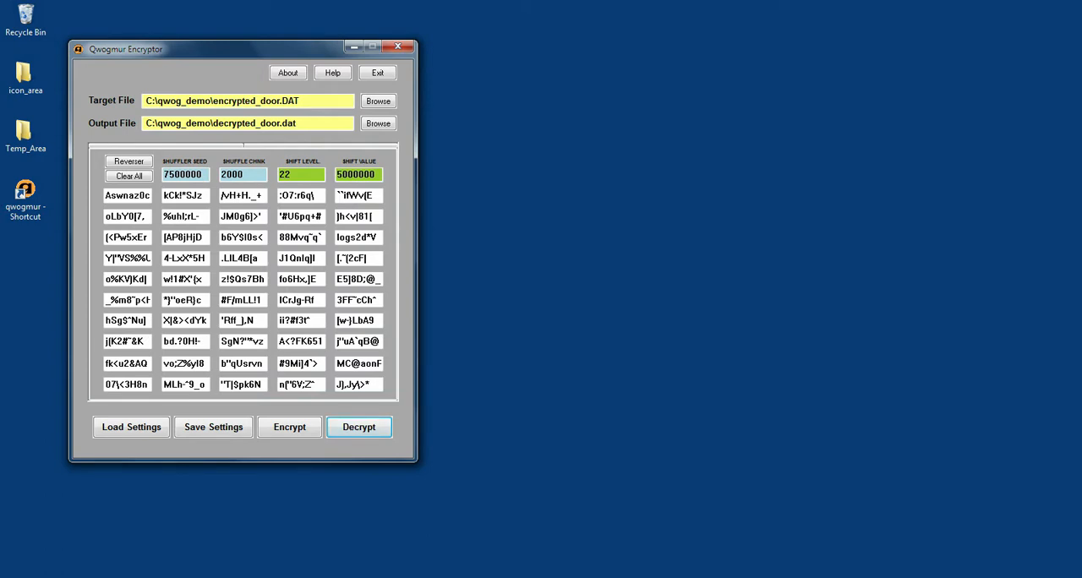
Step: Save the current encryption settings as settings_door in the qwog_demo folder
click(215, 433)
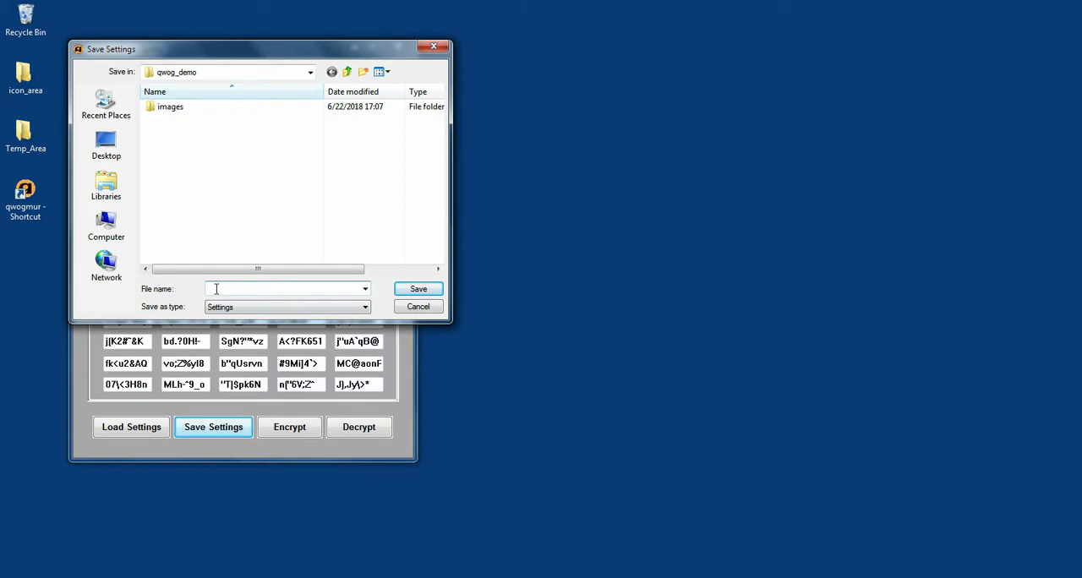
text(settings_door)
click(416, 293)
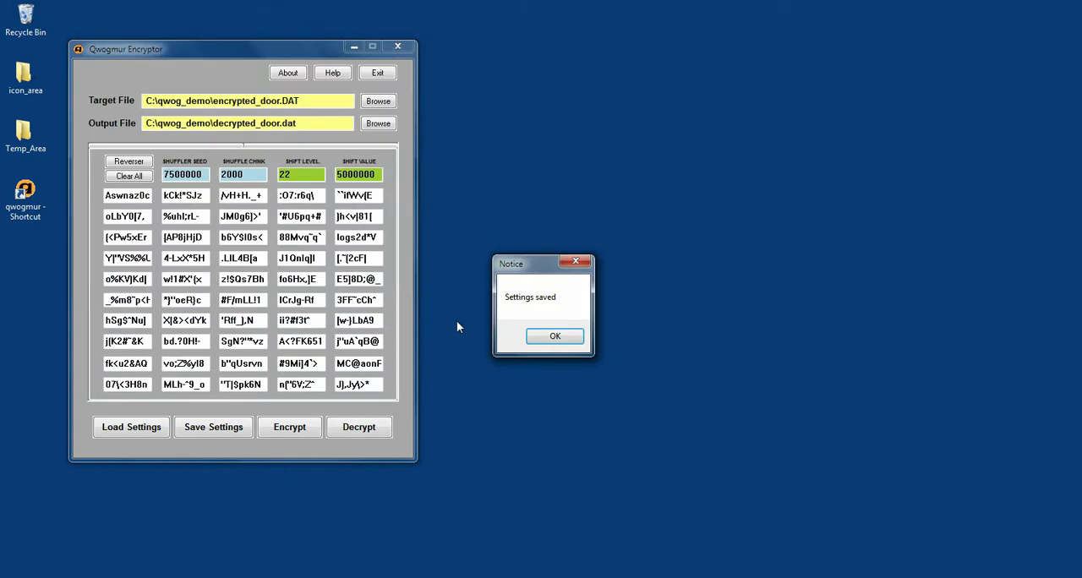
click(556, 337)
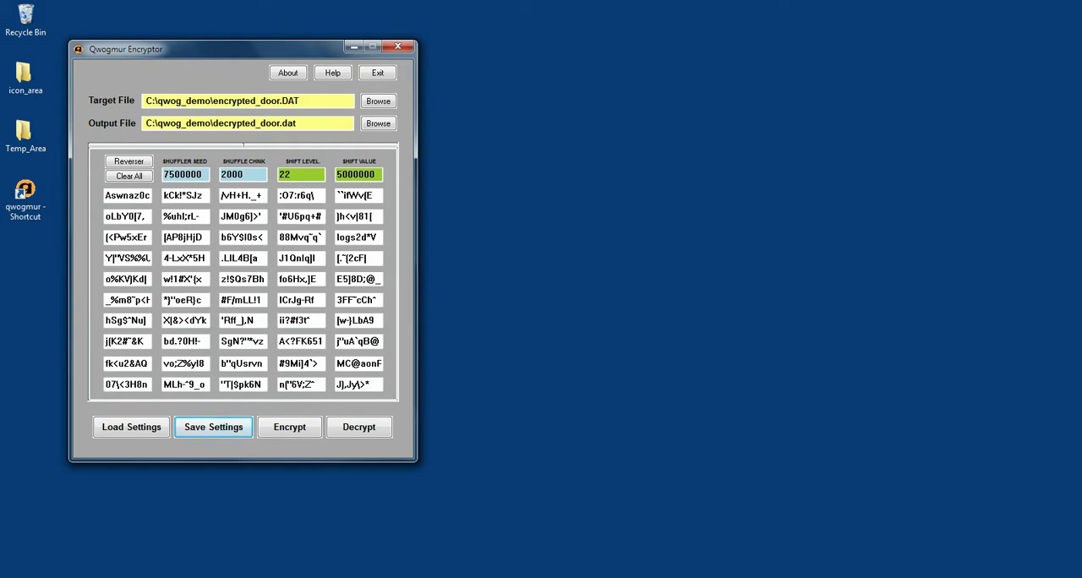
Step: Exit Qwogmur Encryptor, relaunch it from the desktop shortcut, and accept the end-user license agreement
click(377, 73)
double_click(28, 200)
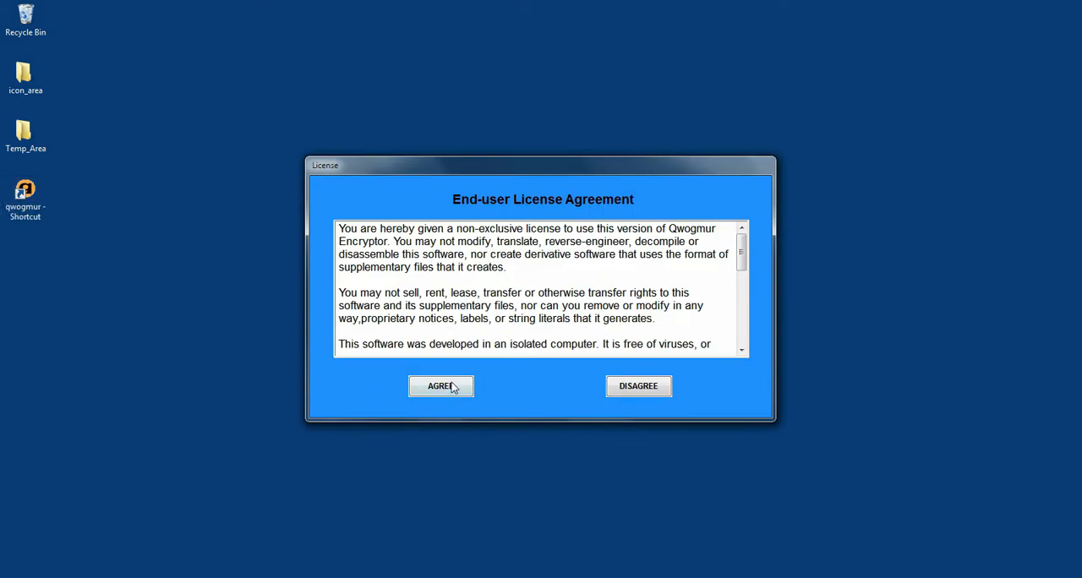
click(453, 385)
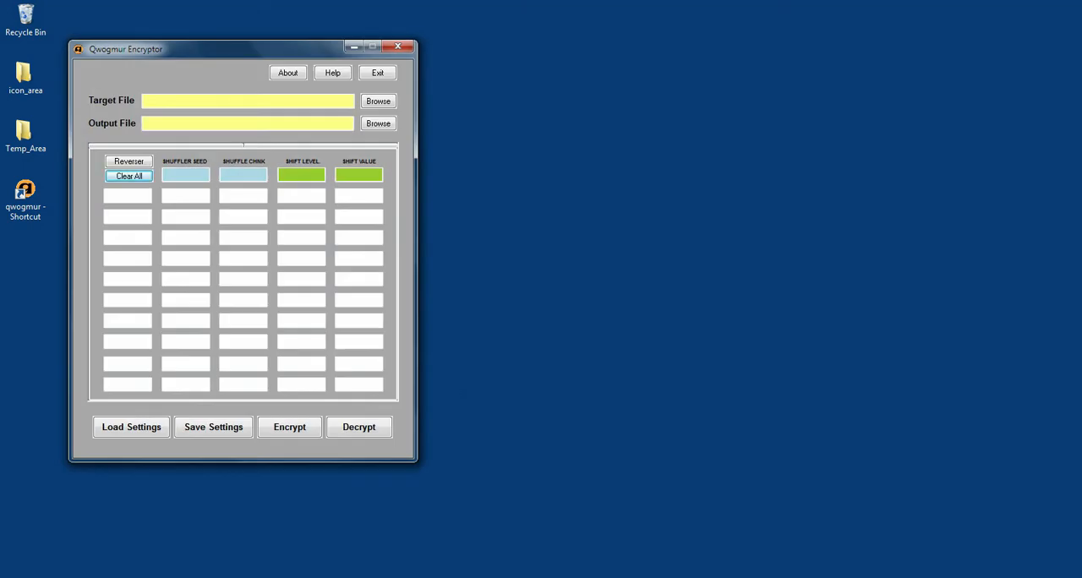
Step: Load the saved encryption settings from settings_door in the qwog_demo folder
click(129, 429)
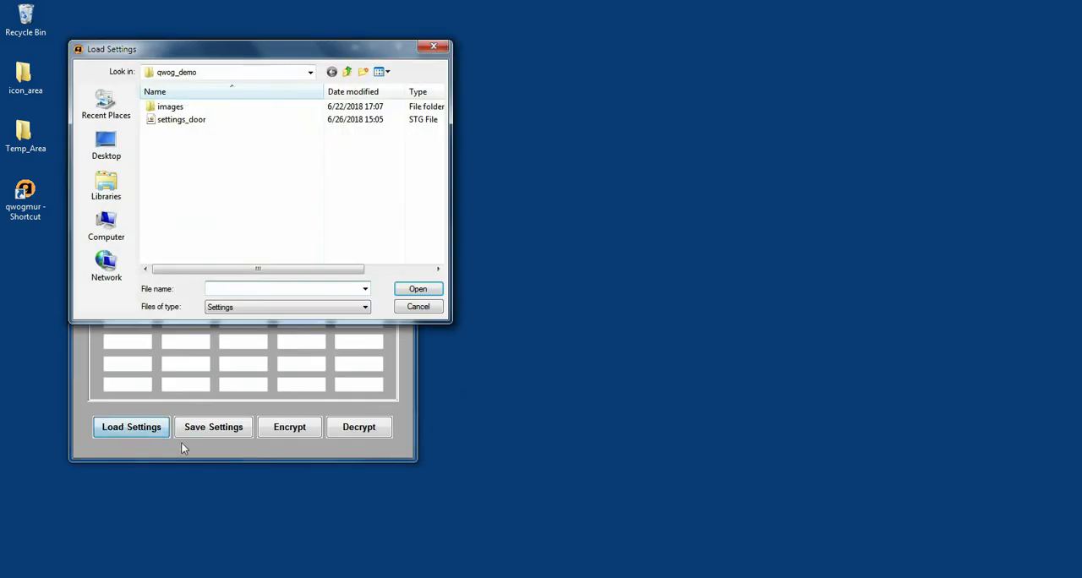
click(178, 121)
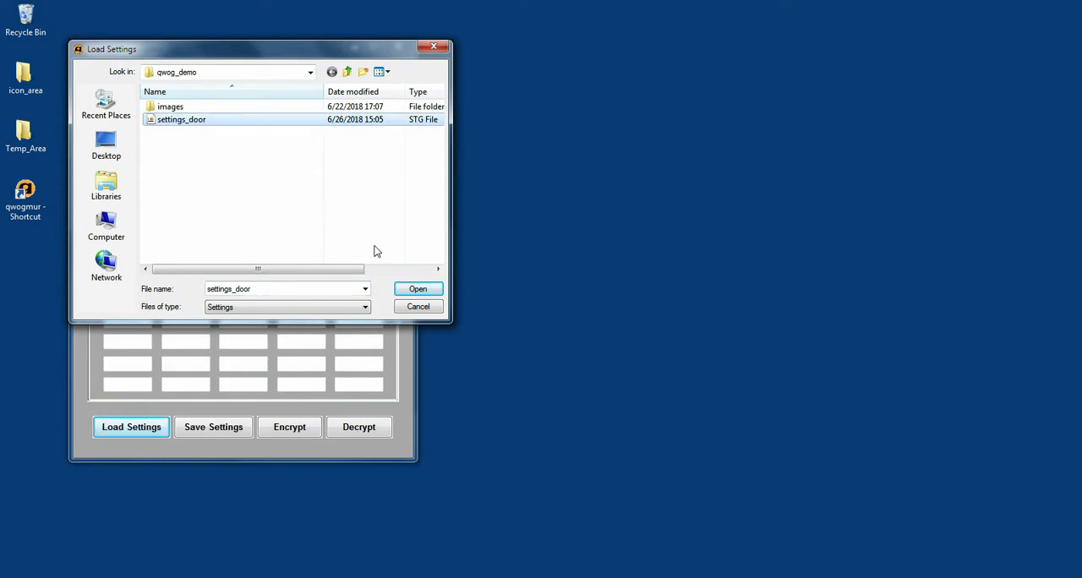
click(417, 292)
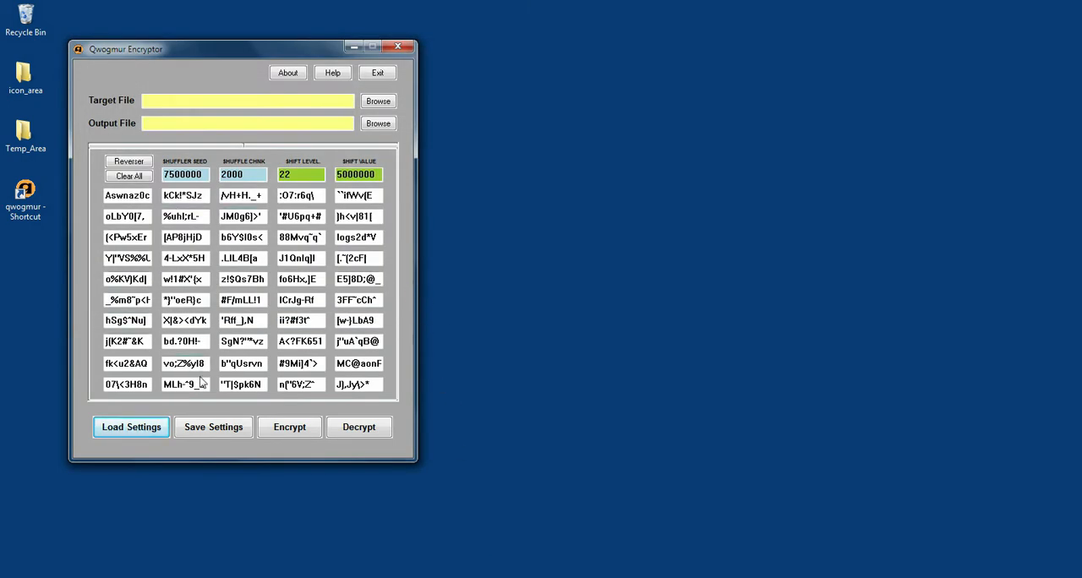
Step: Review the loaded Reverser level selections, accept them, and exit the encryptor
click(129, 162)
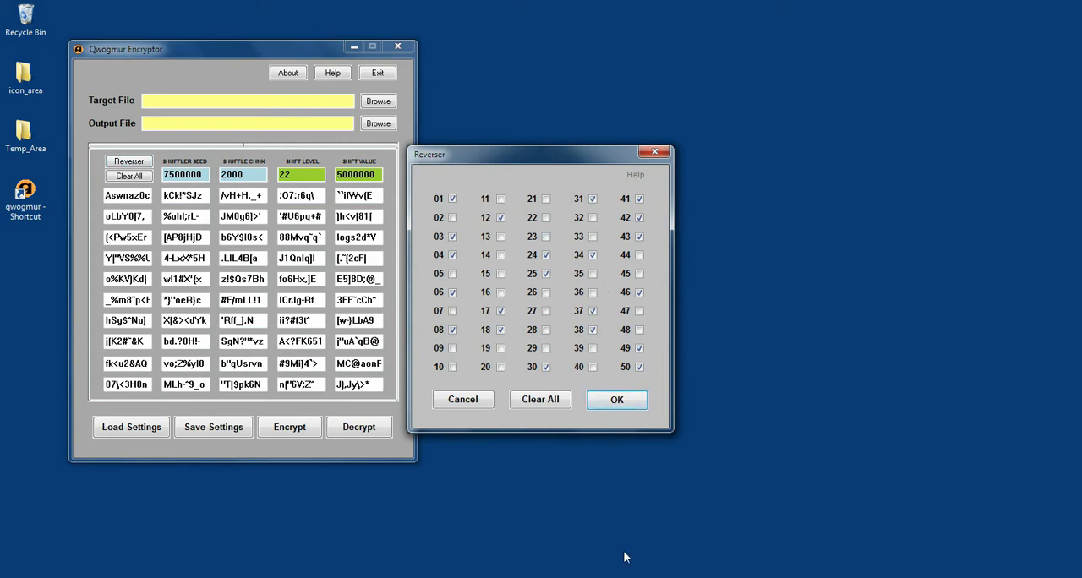
click(617, 401)
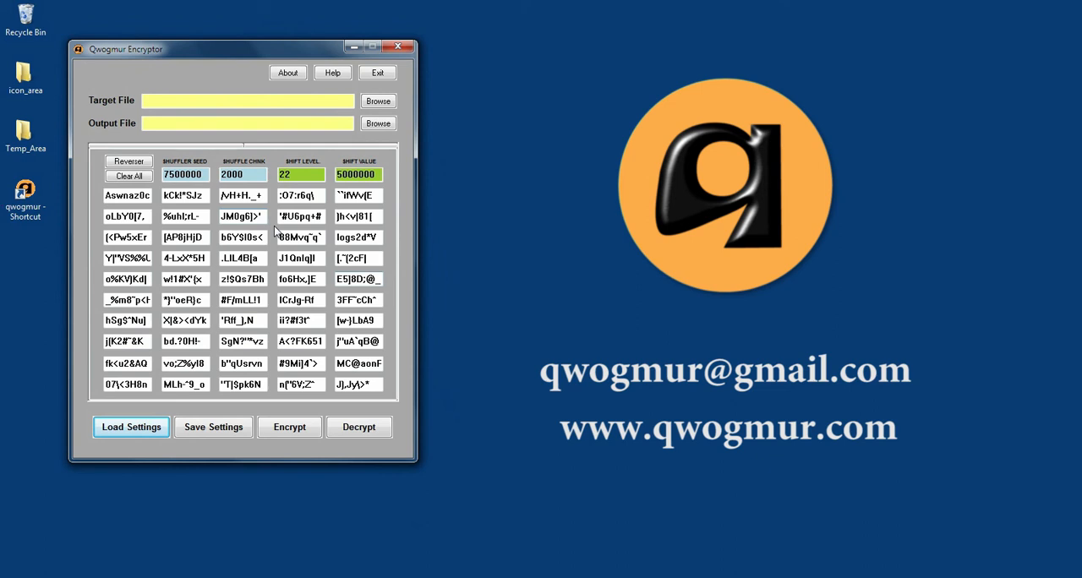
click(386, 76)
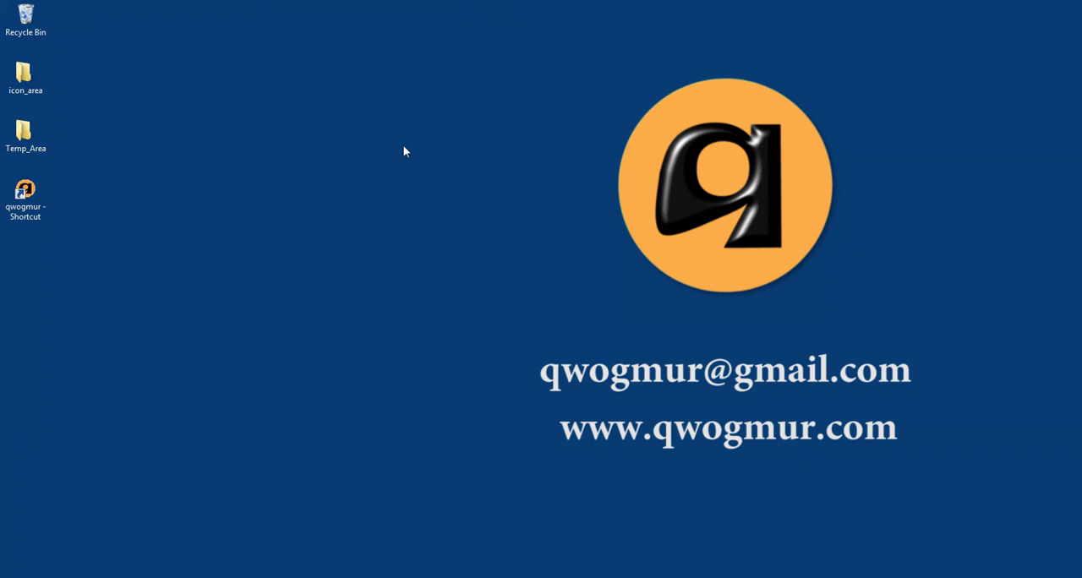